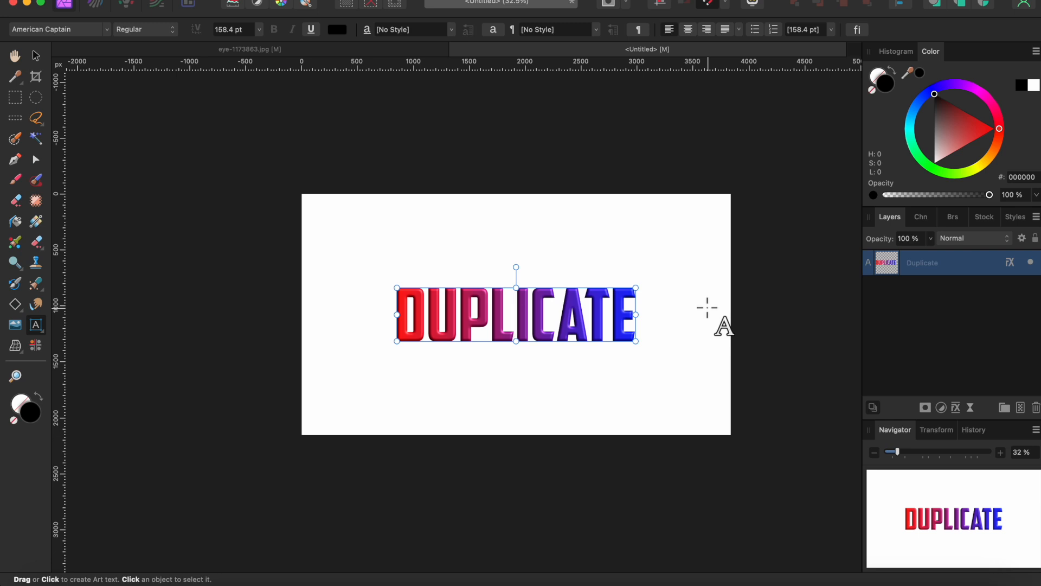
Duplicate the text layer, rotate the copy about 15° clockwise, and repeat the transformed duplication until the copies complete a full circle
{"action": "key", "text": "super+j"}
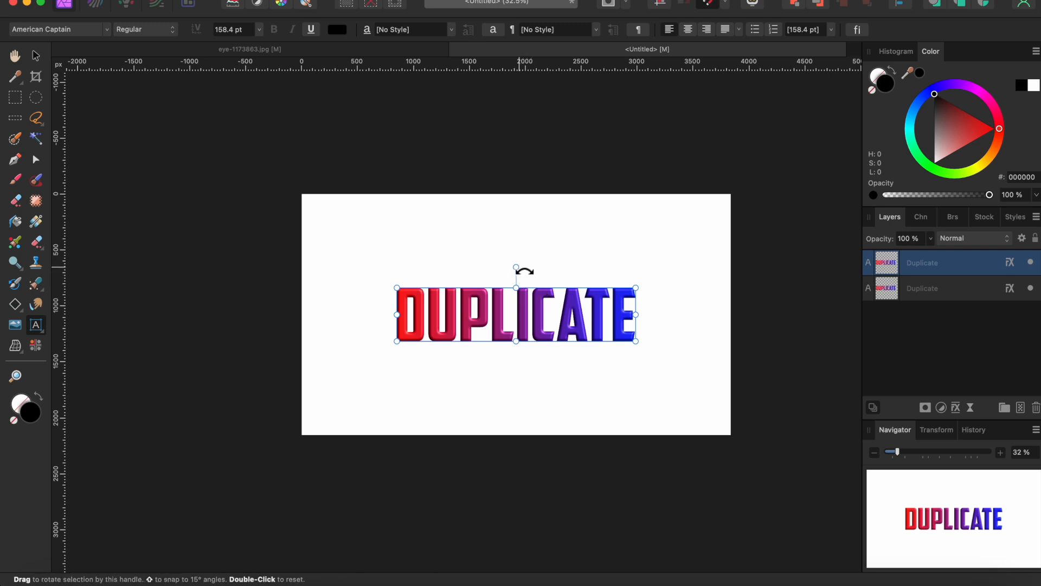
{"action": "left_click_drag", "start_coordinate": [524, 270], "coordinate": [532, 273]}
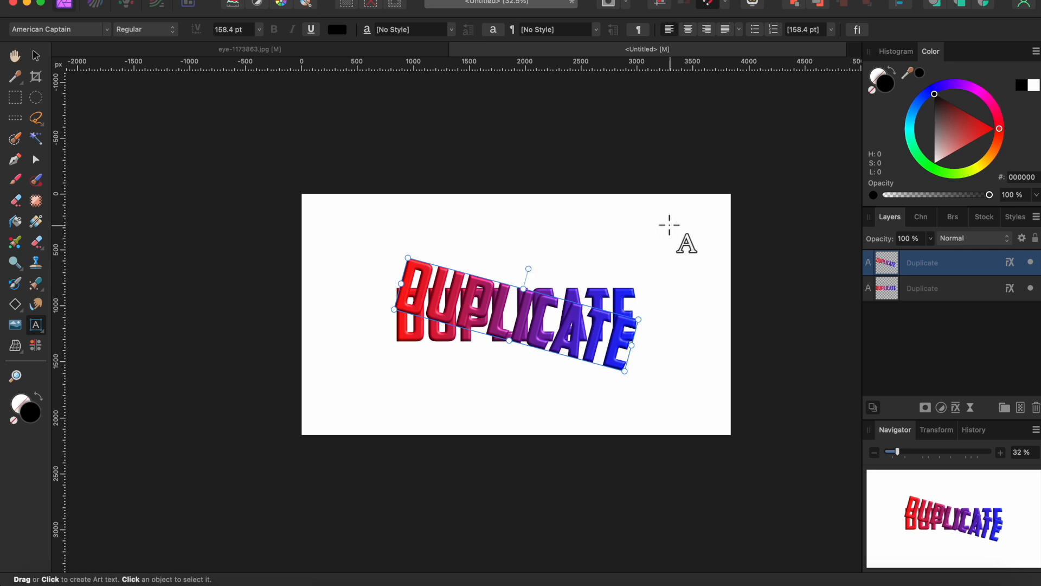
{"action": "key", "text": "super+j"}
{"action": "key", "text": "super+j"}
{"action": "key", "text": "super+j"}
{"action": "key", "text": "super+j"}
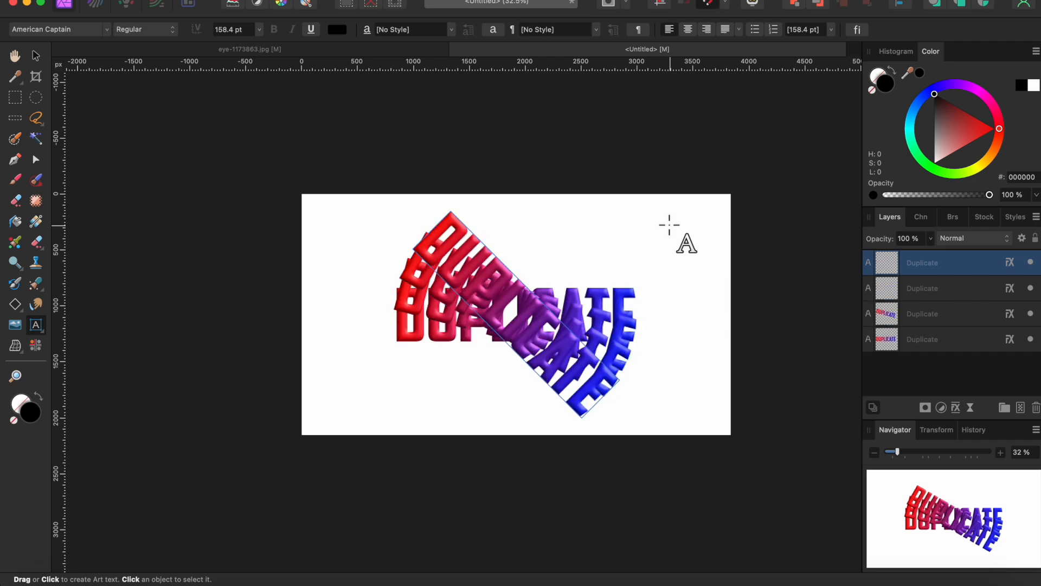
{"action": "key", "text": "super+j"}
{"action": "key", "text": "super+j"}
{"action": "key", "text": "super+j"}
{"action": "key", "text": "super+j"}
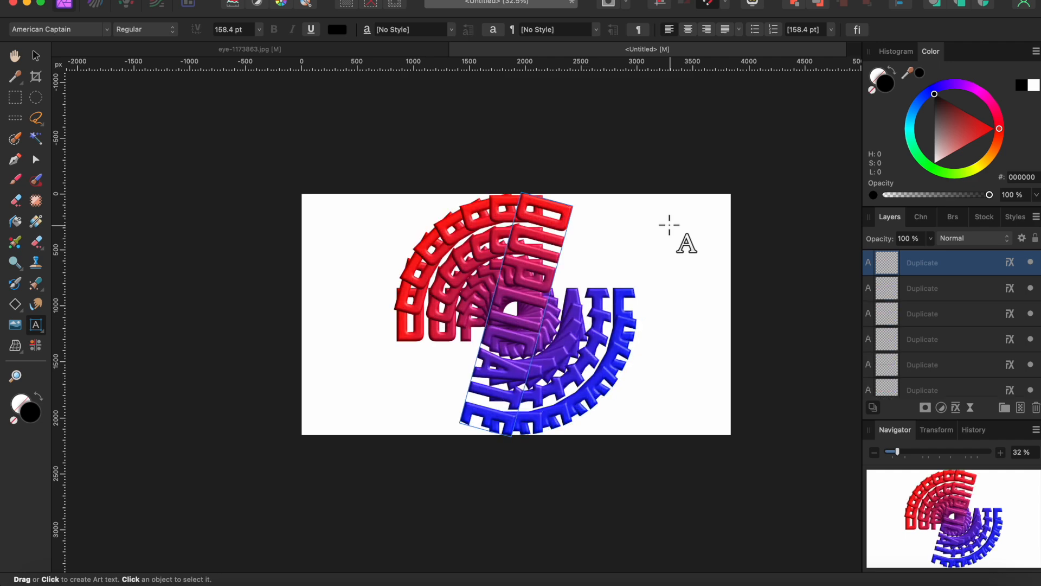
{"action": "key", "text": "super+j"}
{"action": "key", "text": "super+j"}
{"action": "key", "text": "super+j"}
{"action": "key", "text": "super+j"}
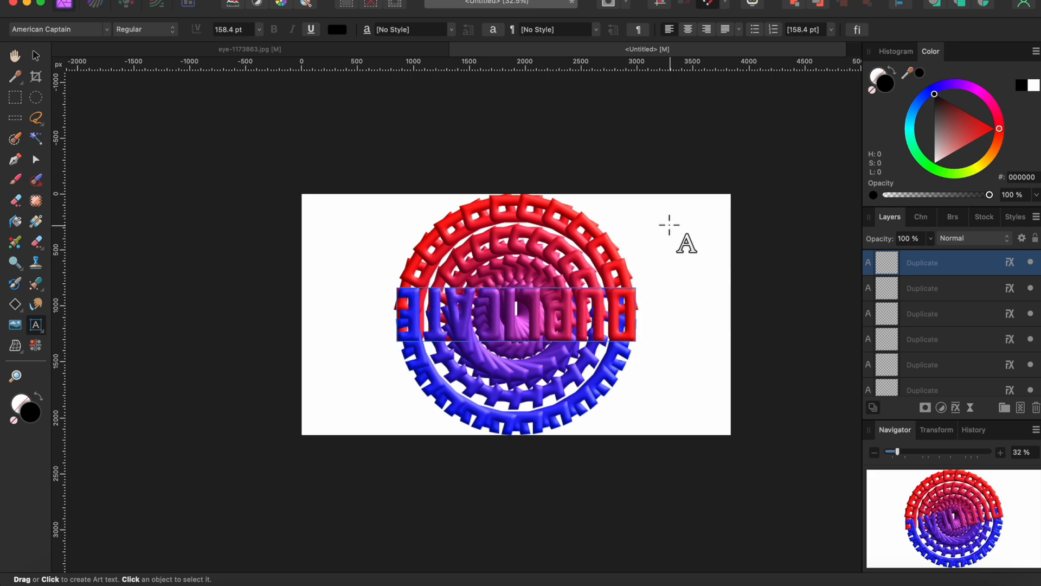
{"action": "key", "text": "super+j"}
{"action": "key", "text": "super+j"}
{"action": "key", "text": "super+j"}
{"action": "key", "text": "super+j"}
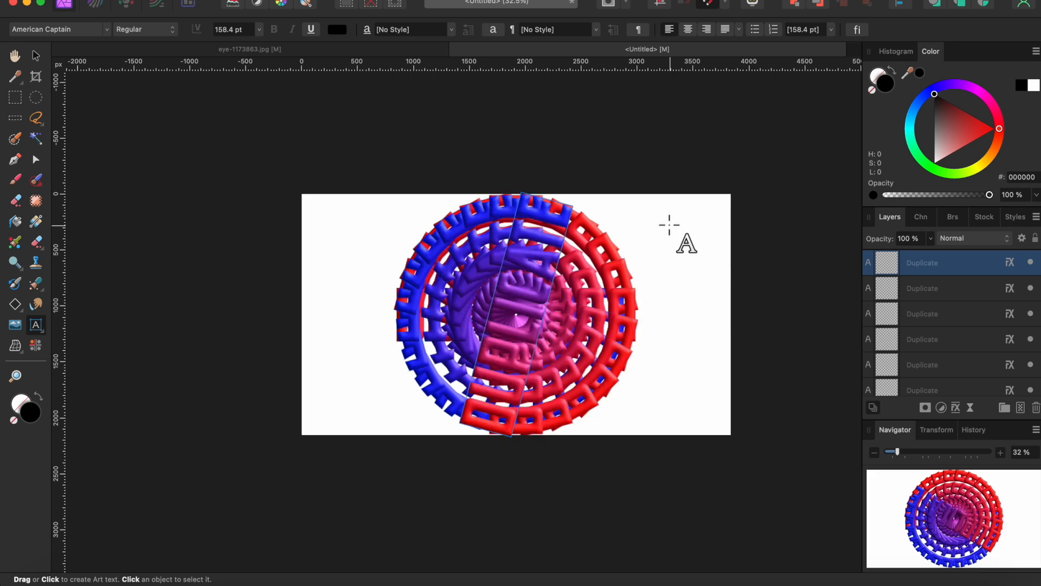
{"action": "key", "text": "super+j"}
{"action": "key", "text": "super+j"}
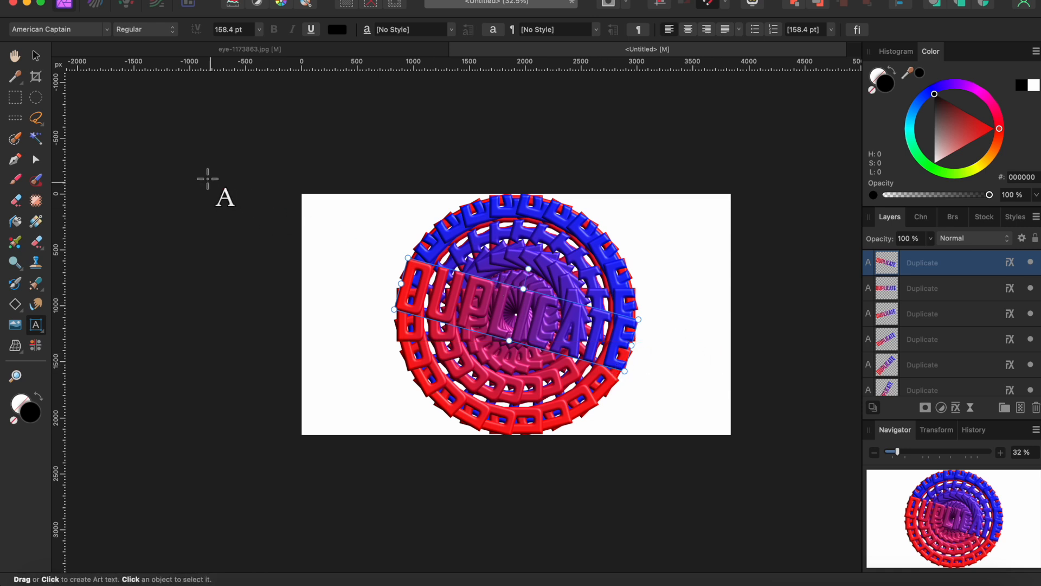
Select all the rotated text copies on the canvas and delete them
{"action": "left_click", "coordinate": [36, 55]}
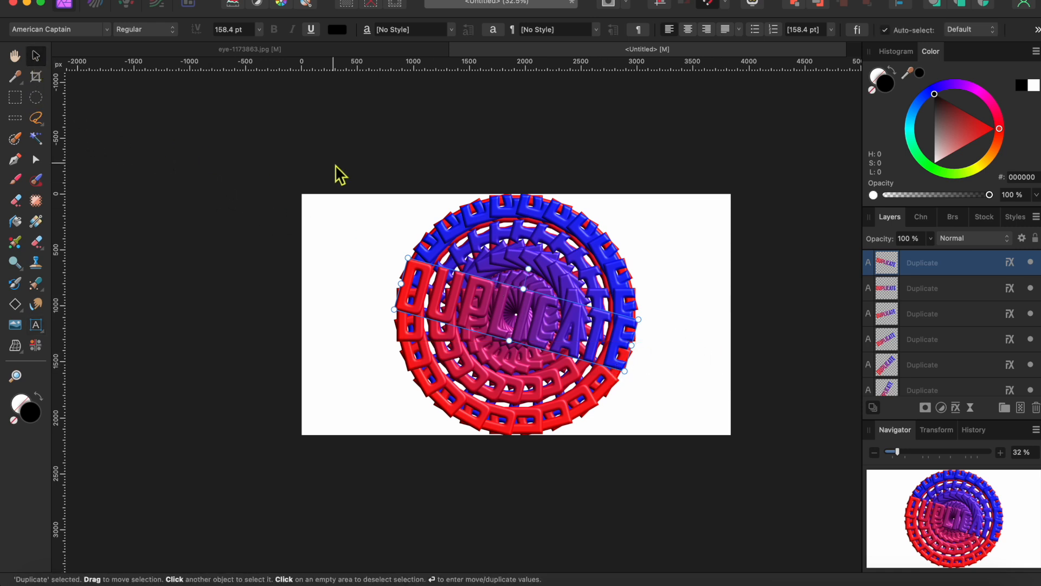
{"action": "left_click_drag", "start_coordinate": [328, 150], "coordinate": [749, 495]}
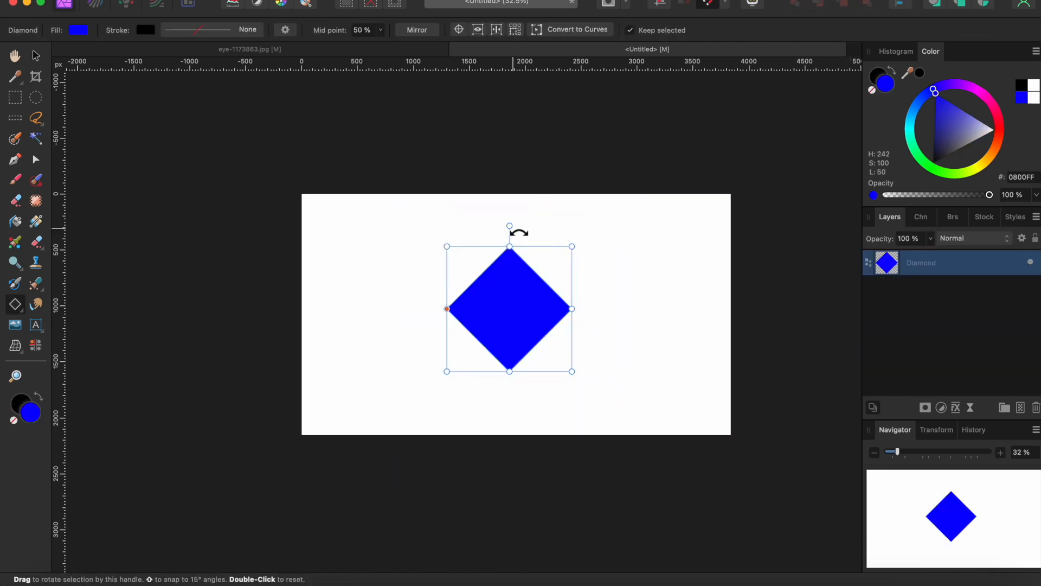
Rotate a copy of the blue diamond clockwise and repeat the duplication to build a multi-pointed star shape
{"action": "left_click_drag", "start_coordinate": [511, 226], "coordinate": [545, 239]}
{"action": "key", "text": "super+j"}
{"action": "key", "text": "super+j"}
{"action": "key", "text": "super+j"}
{"action": "key", "text": "super+j"}
{"action": "key", "text": "super+j"}
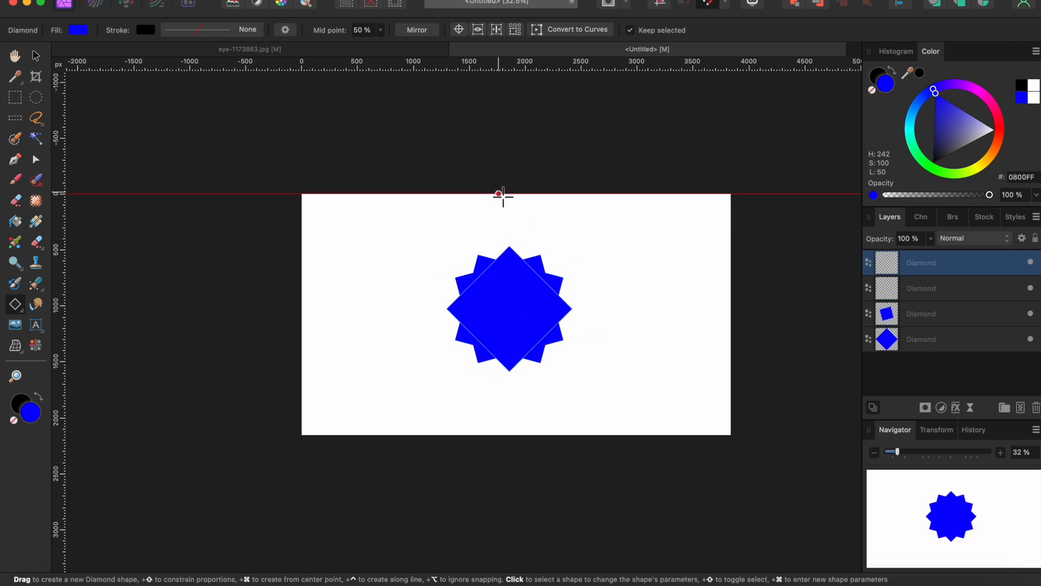
{"action": "scroll", "coordinate": [592, 216], "scroll_direction": "down", "scroll_amount": 1}
{"action": "key", "text": "super+shift+5"}
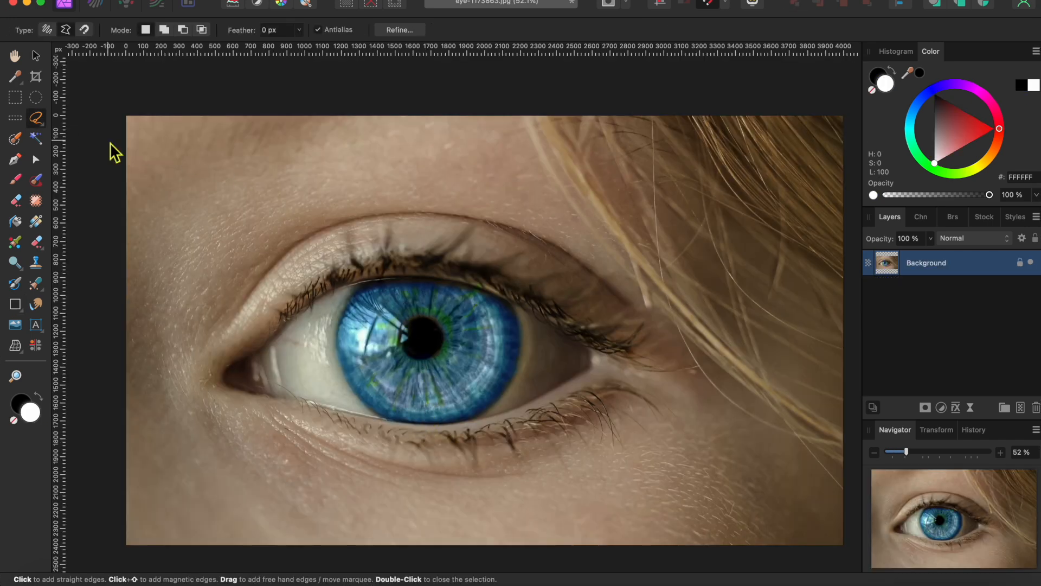
Outline the right half of the blue iris with the Freehand Selection tool, using a straight vertical edge through the pupil's centre
{"action": "left_click", "coordinate": [420, 421]}
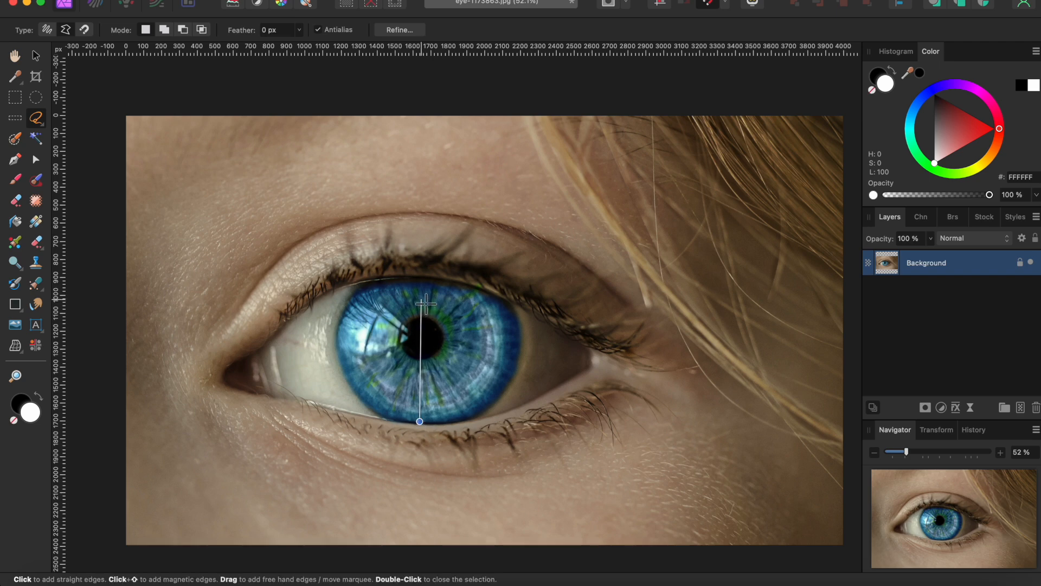
{"action": "left_click", "coordinate": [422, 277]}
{"action": "mouse_move", "coordinate": [483, 293]}
{"action": "left_mouse_down"}
{"action": "mouse_move", "coordinate": [521, 338]}
{"action": "mouse_move", "coordinate": [514, 388]}
{"action": "mouse_move", "coordinate": [483, 424]}
{"action": "mouse_move", "coordinate": [434, 428]}
{"action": "left_mouse_up"}
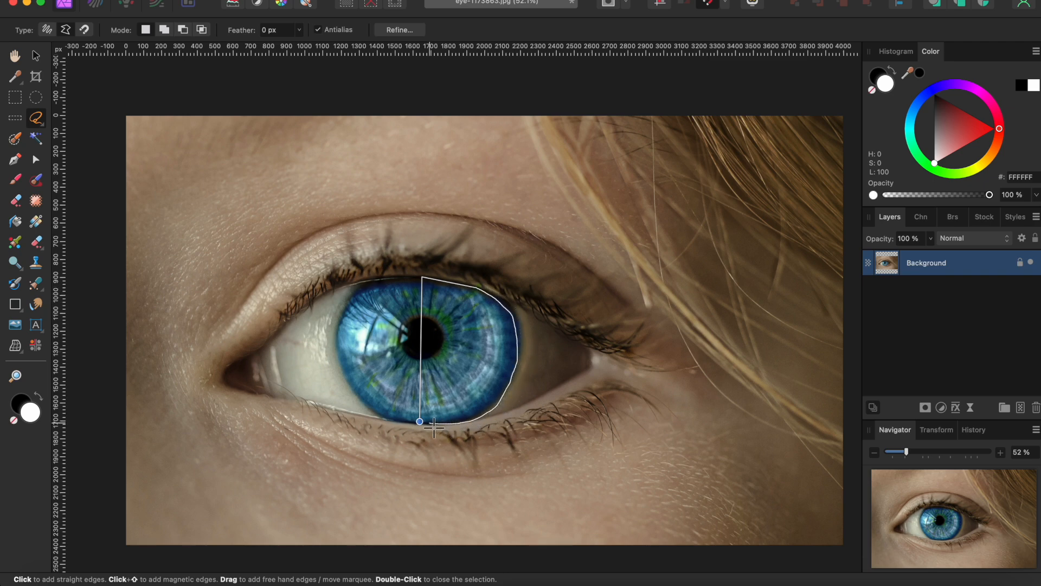
{"action": "left_click", "coordinate": [422, 425]}
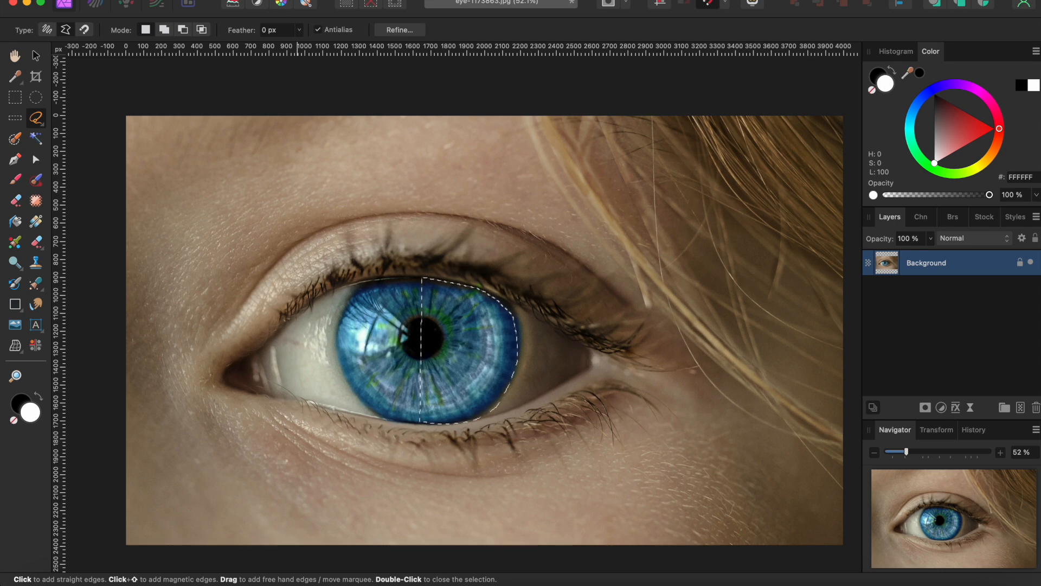
Cut the selected half iris from the eye photo and paste it onto its own layer
{"action": "left_click", "coordinate": [179, 44]}
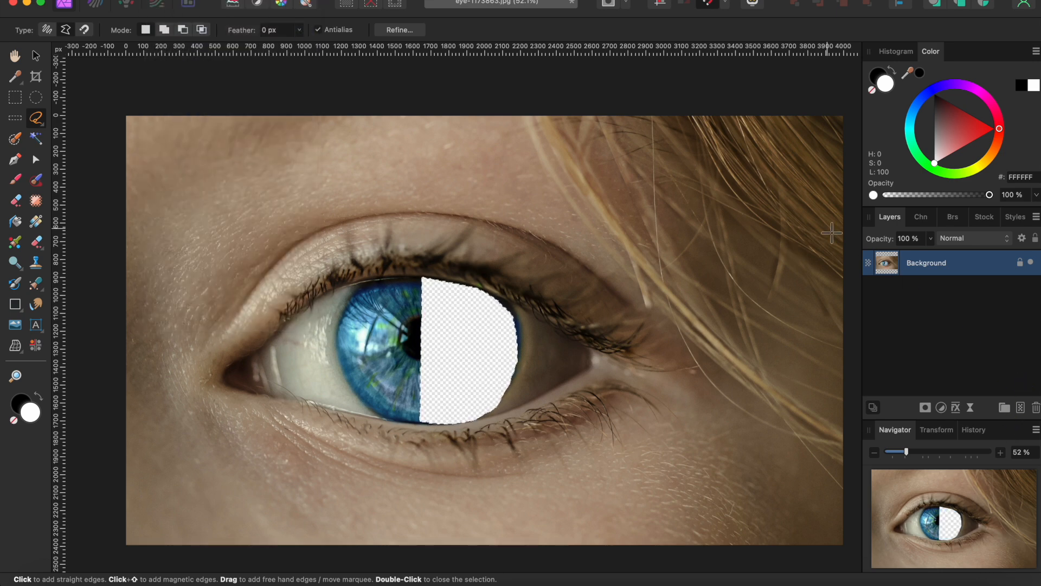
{"action": "right_click", "coordinate": [946, 262]}
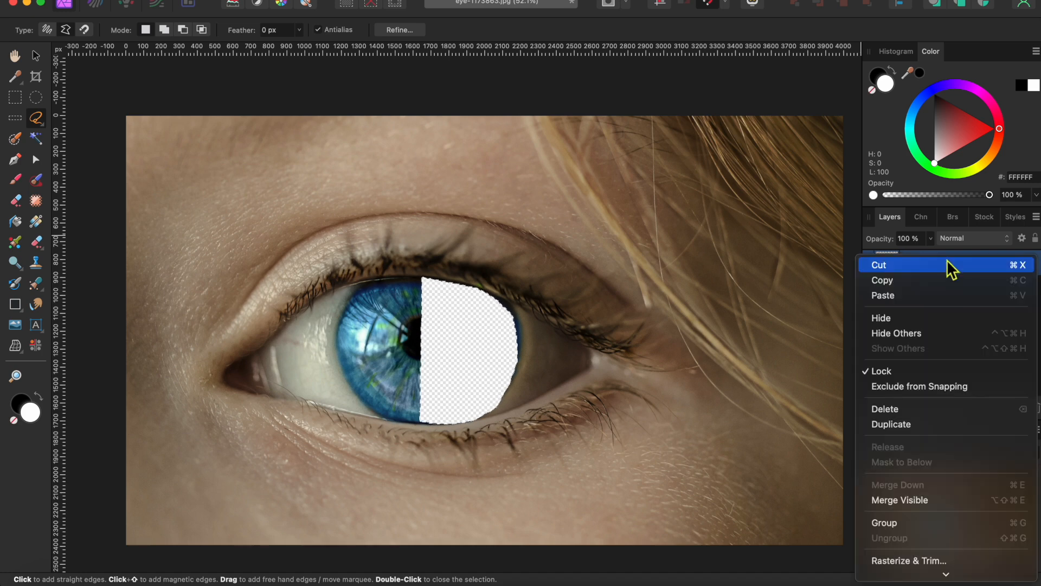
{"action": "left_click", "coordinate": [879, 299]}
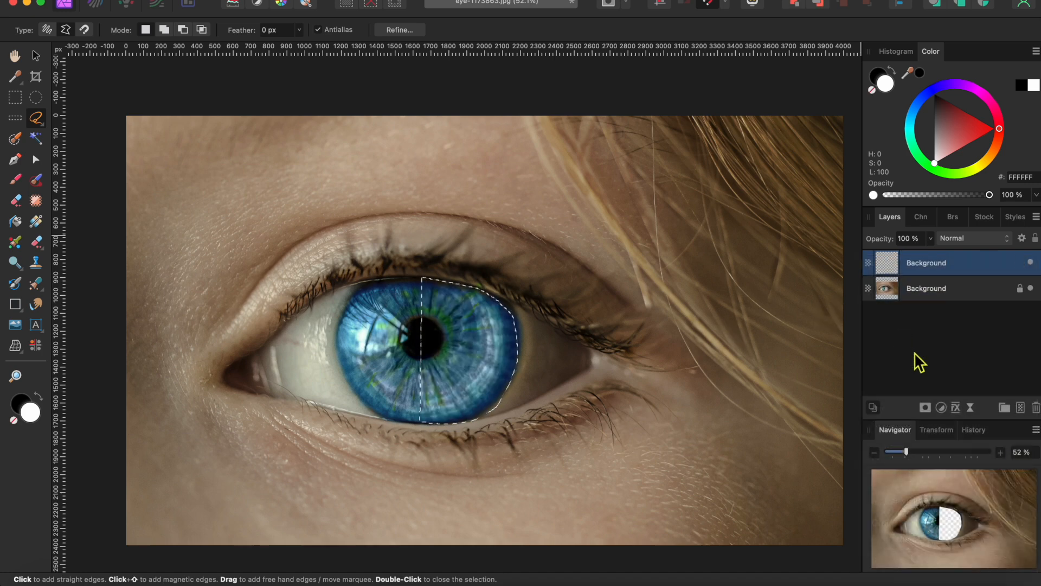
Delete the original eye photo layer and deselect the half-iris outline
{"action": "left_click", "coordinate": [942, 297]}
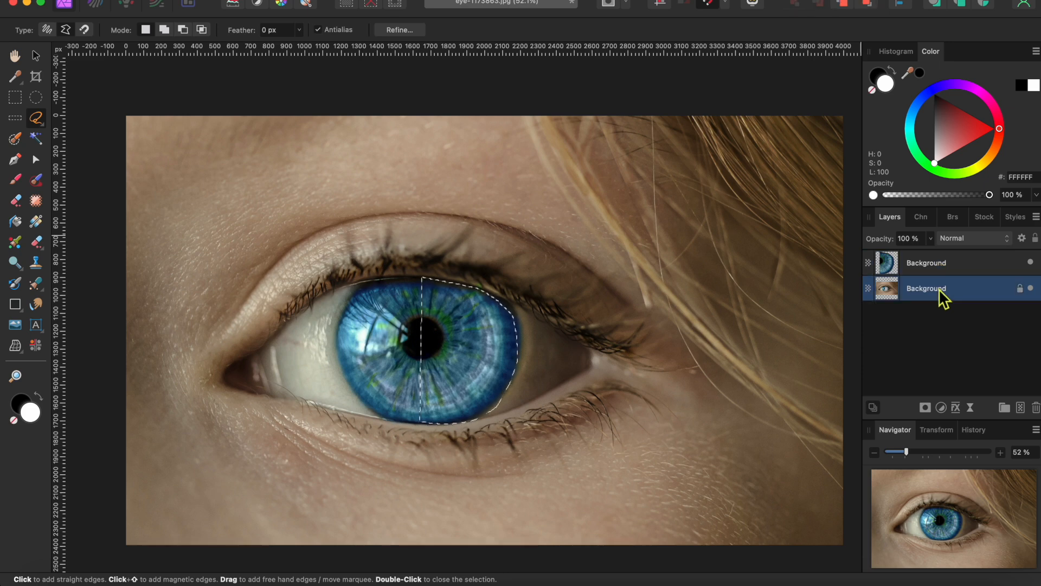
{"action": "right_click", "coordinate": [925, 293]}
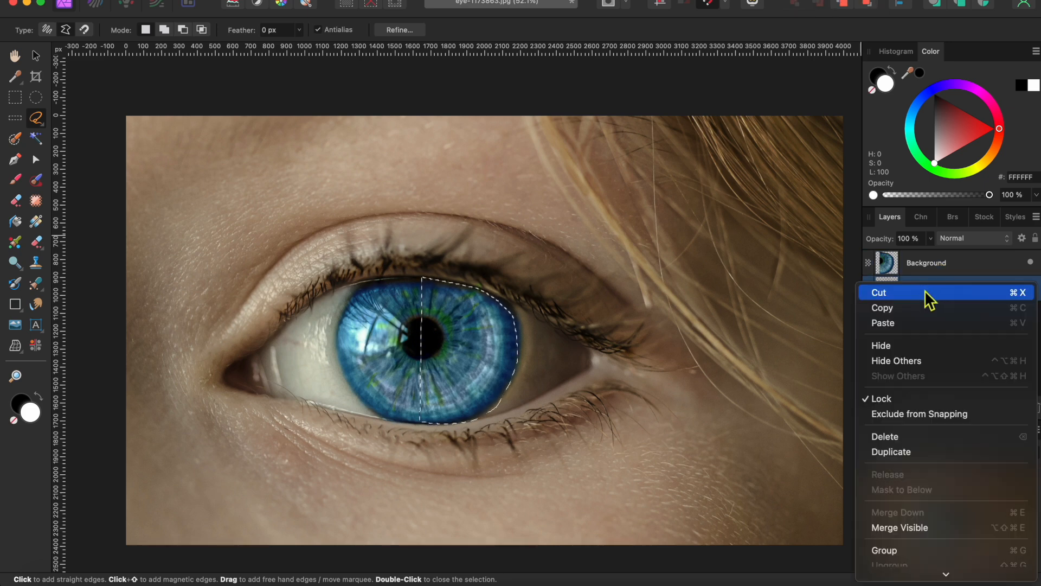
{"action": "left_click", "coordinate": [901, 438]}
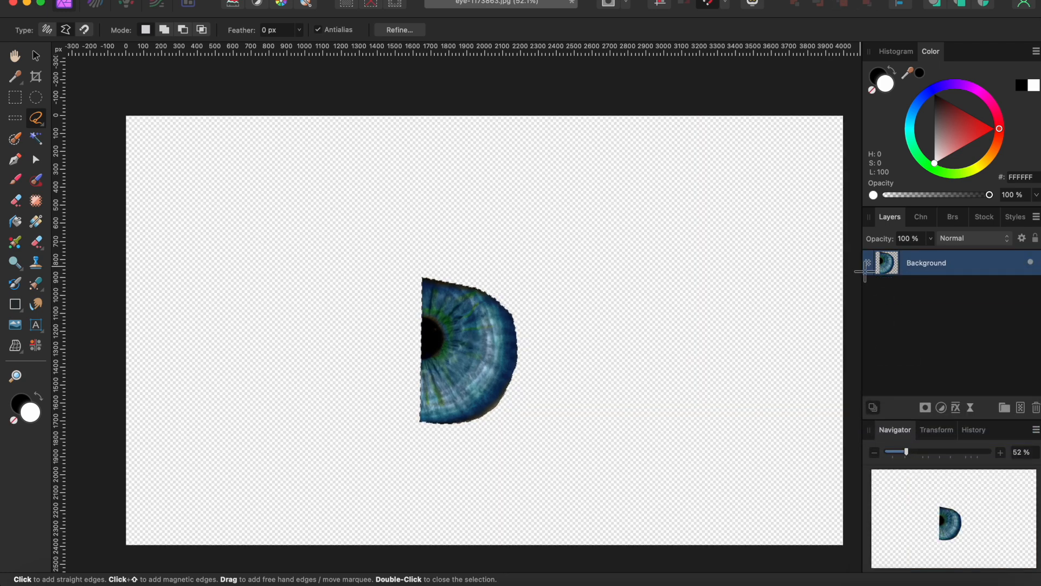
{"action": "key", "text": "super+d"}
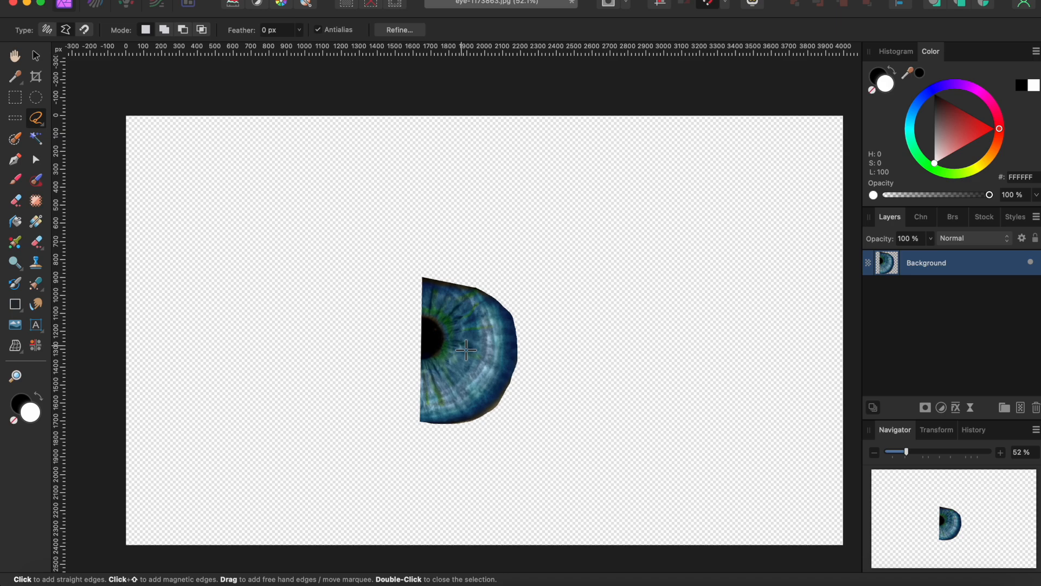
Duplicate the half-iris layer and flip the copy horizontally
{"action": "key", "text": "super+z"}
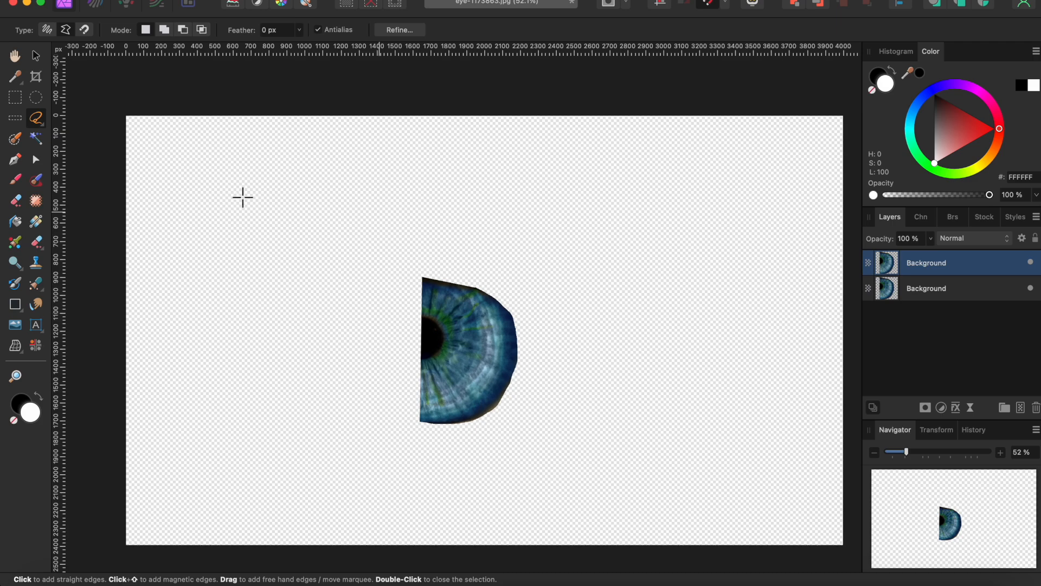
{"action": "left_click", "coordinate": [36, 55]}
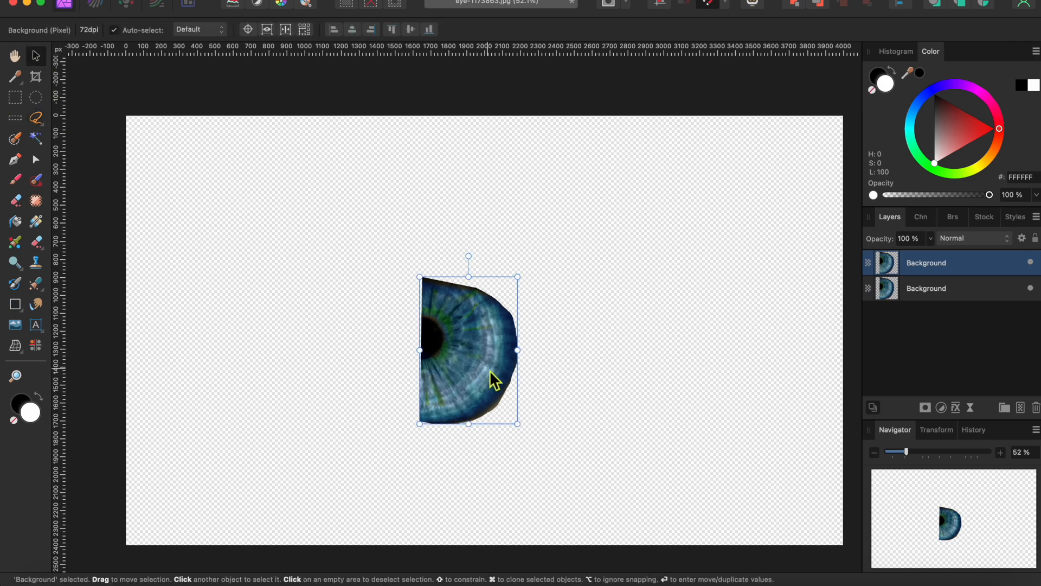
{"action": "right_click", "coordinate": [489, 370]}
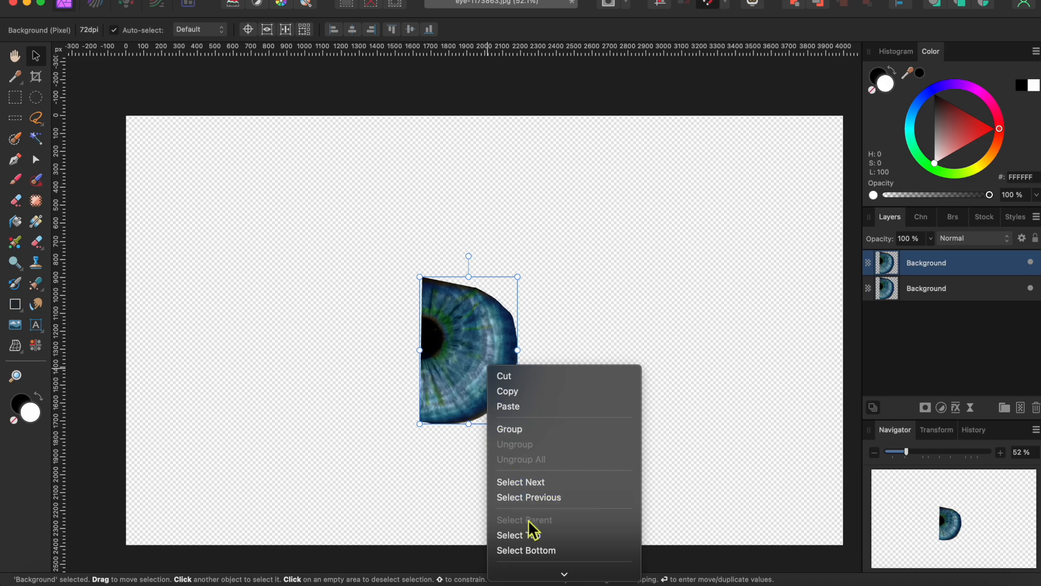
{"action": "mouse_move", "coordinate": [539, 548]}
{"action": "left_click", "coordinate": [677, 556]}
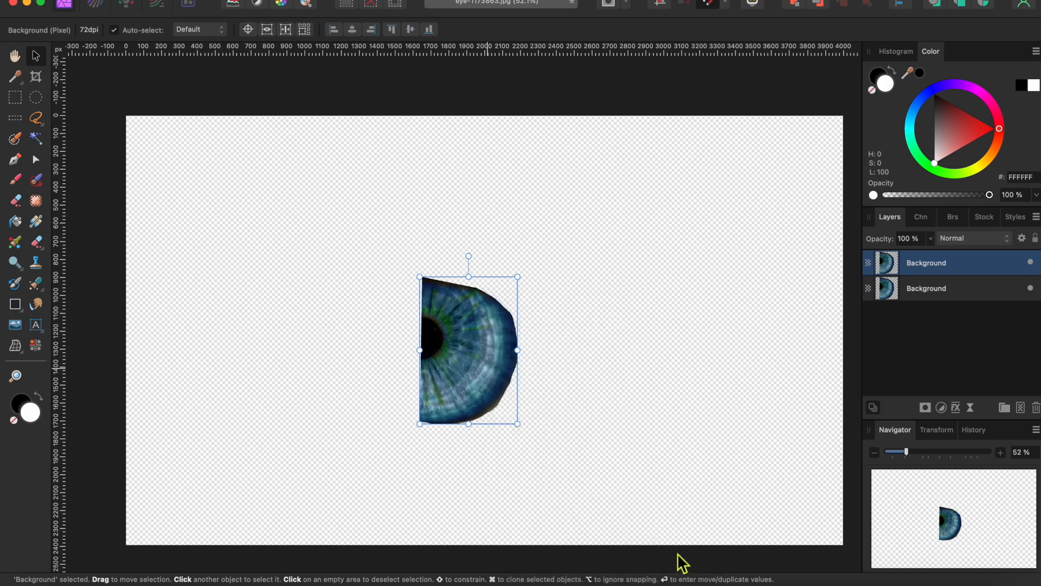
Move the flipped half iris against the original's straight edge to form a complete symmetrical iris, and deselect it
{"action": "left_click_drag", "start_coordinate": [477, 381], "coordinate": [390, 361]}
{"action": "scroll", "coordinate": [389, 362], "scroll_direction": "up", "scroll_amount": 5}
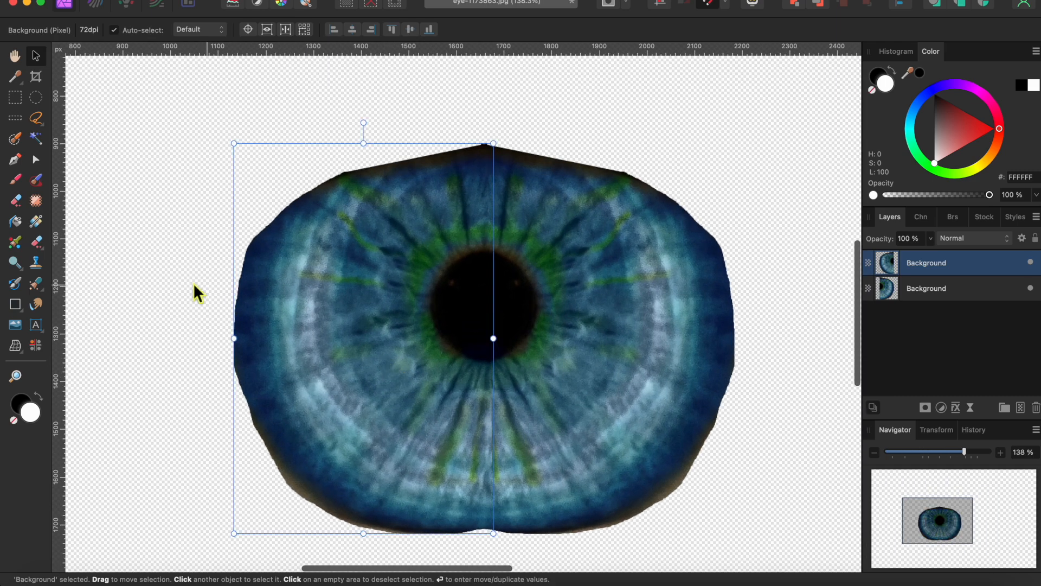
{"action": "left_click", "coordinate": [108, 290]}
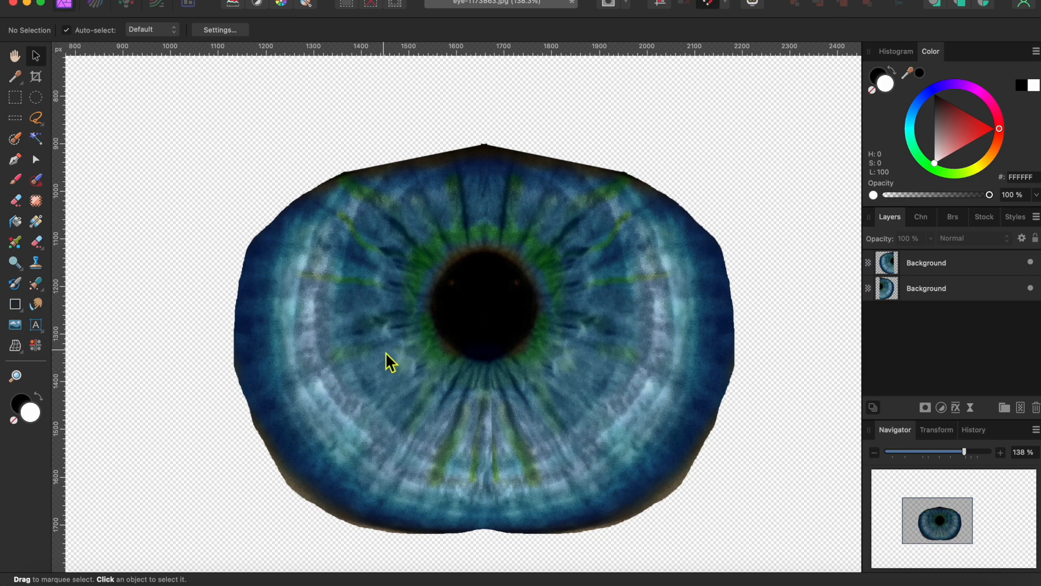
Merge both iris halves into a single layer and centre the merged iris on the canvas
{"action": "scroll", "coordinate": [386, 352], "scroll_direction": "down", "scroll_amount": 5}
{"action": "scroll", "coordinate": [385, 352], "scroll_direction": "down", "scroll_amount": 3}
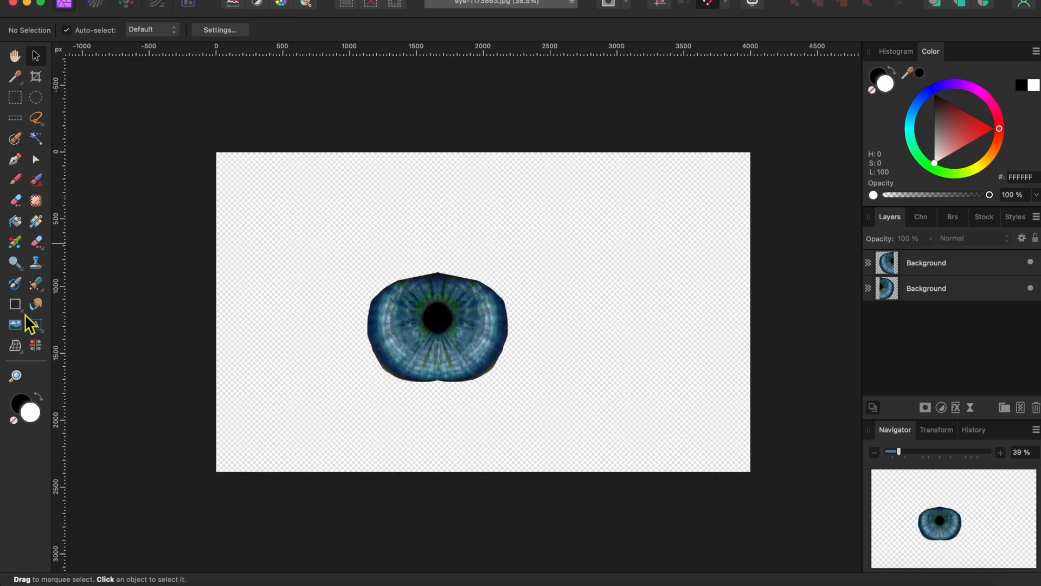
{"action": "left_click_drag", "start_coordinate": [321, 224], "coordinate": [600, 435]}
{"action": "right_click", "coordinate": [912, 276]}
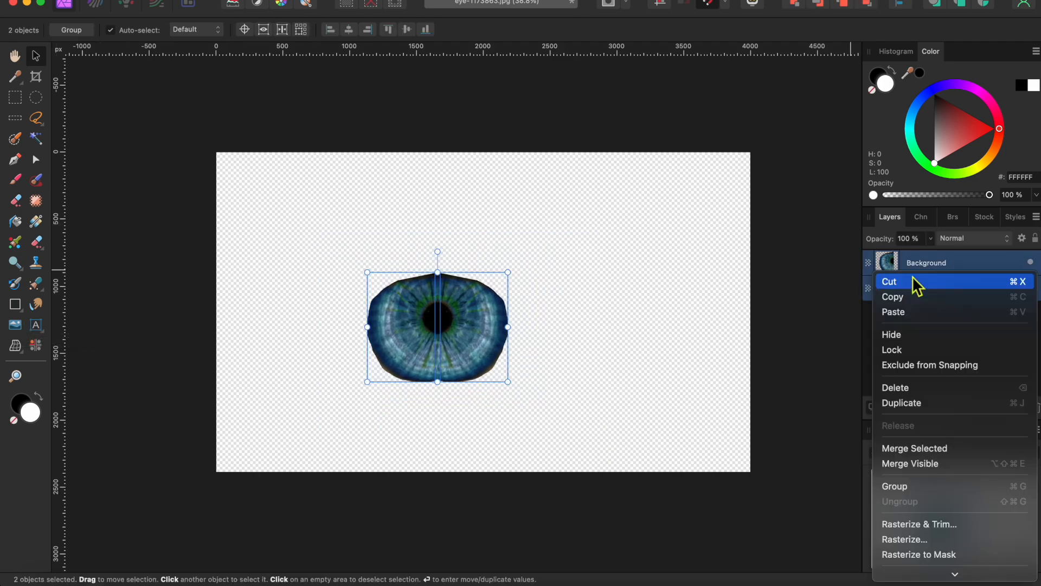
{"action": "left_click", "coordinate": [943, 453]}
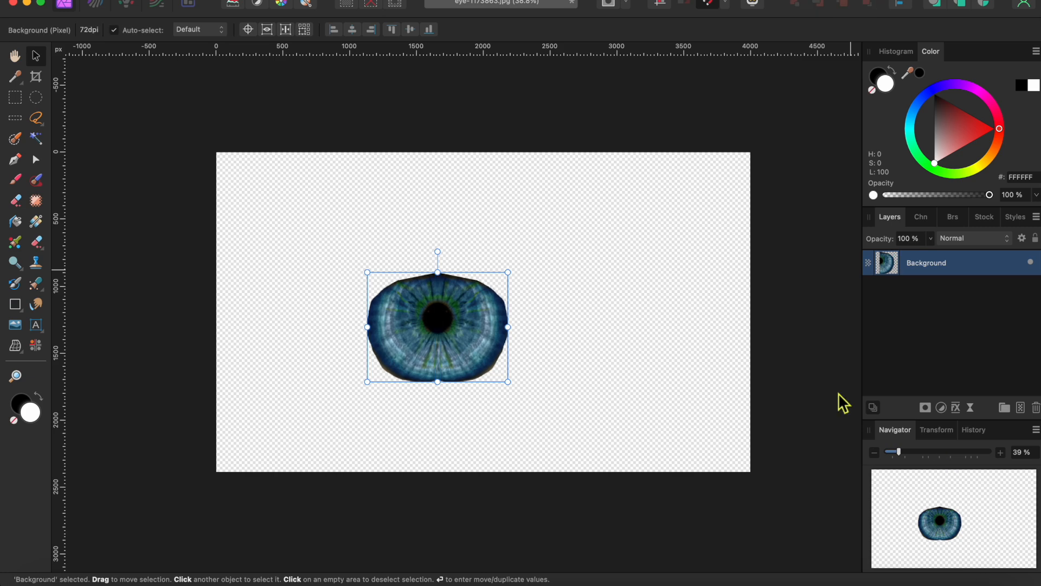
{"action": "left_click_drag", "start_coordinate": [440, 310], "coordinate": [480, 301]}
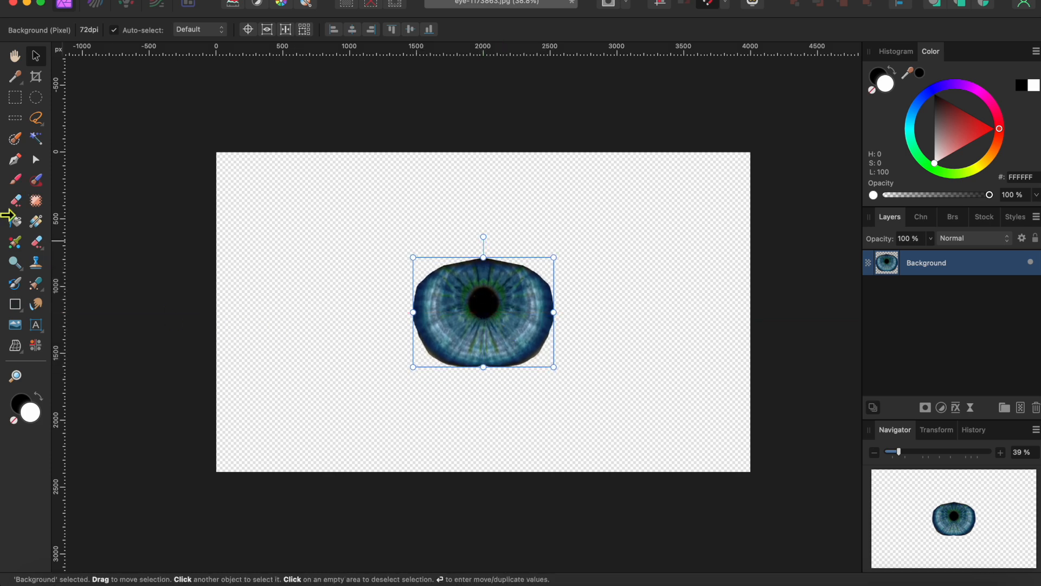
Draw a white diamond across the full width of the iris and stretch its upper and lower points outward
{"action": "left_click", "coordinate": [22, 310]}
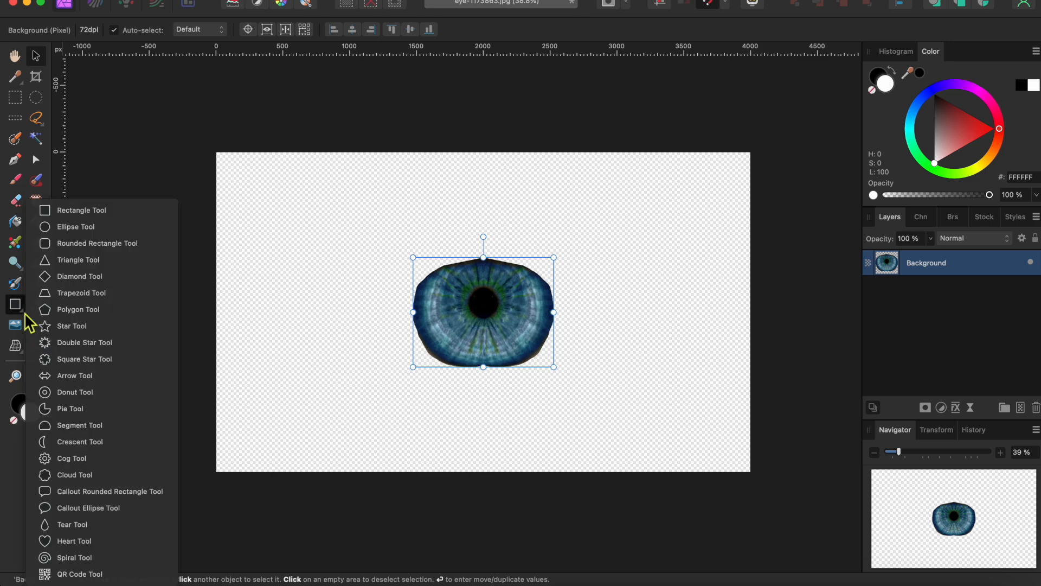
{"action": "left_click", "coordinate": [77, 277]}
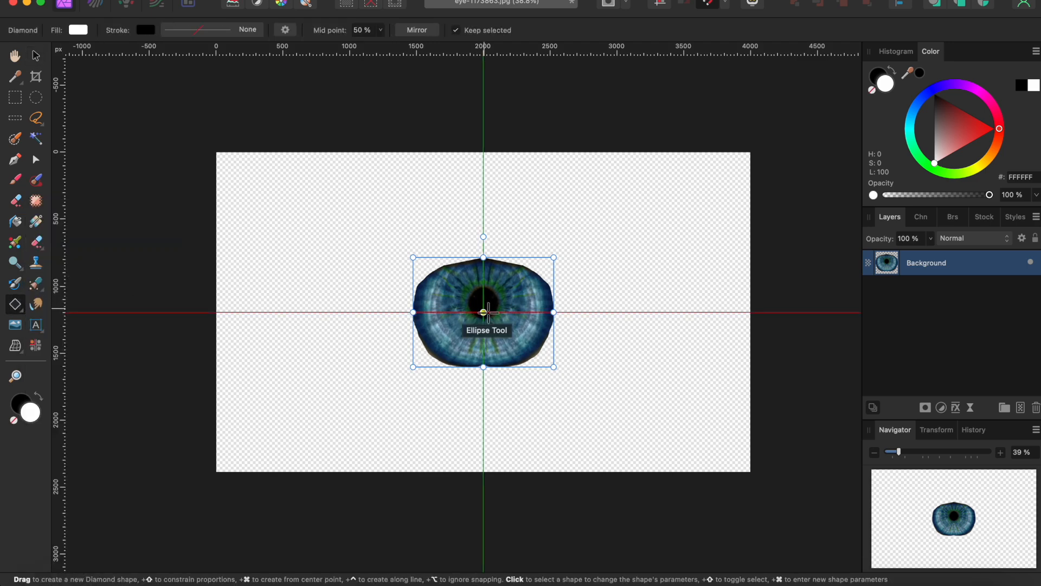
{"action": "left_click_drag", "start_coordinate": [488, 310], "coordinate": [422, 334]}
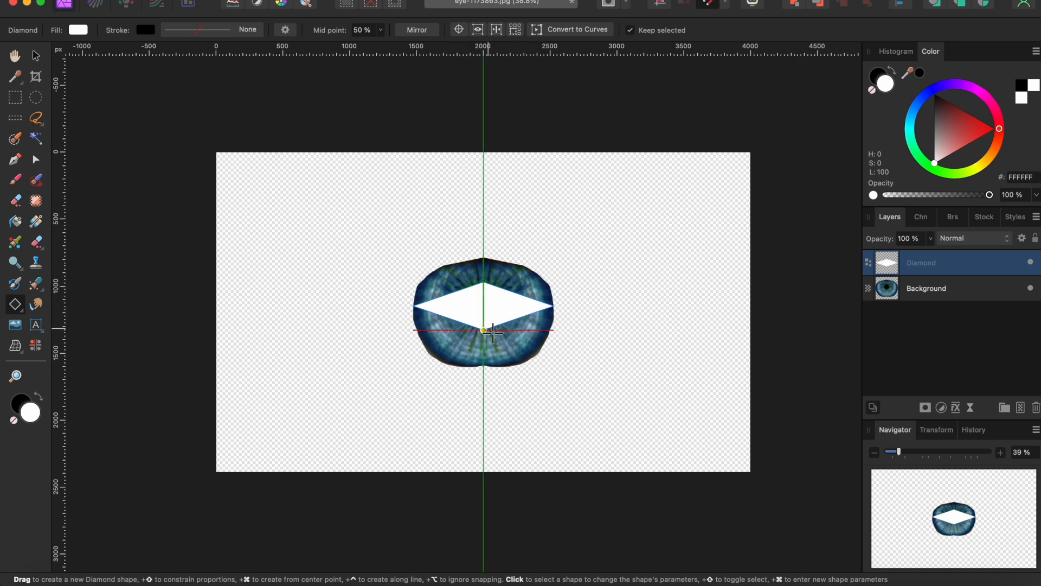
{"action": "left_click_drag", "start_coordinate": [486, 333], "coordinate": [487, 344]}
{"action": "left_click_drag", "start_coordinate": [488, 291], "coordinate": [488, 280]}
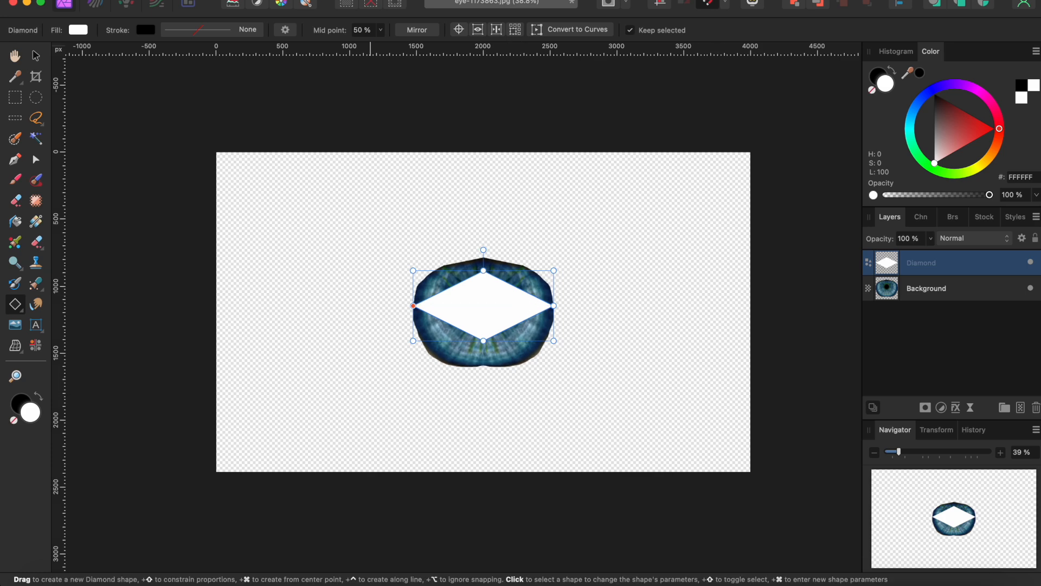
Convert the white diamond to curves and make all four of its nodes smooth to form an eye shape
{"action": "left_click", "coordinate": [191, 0]}
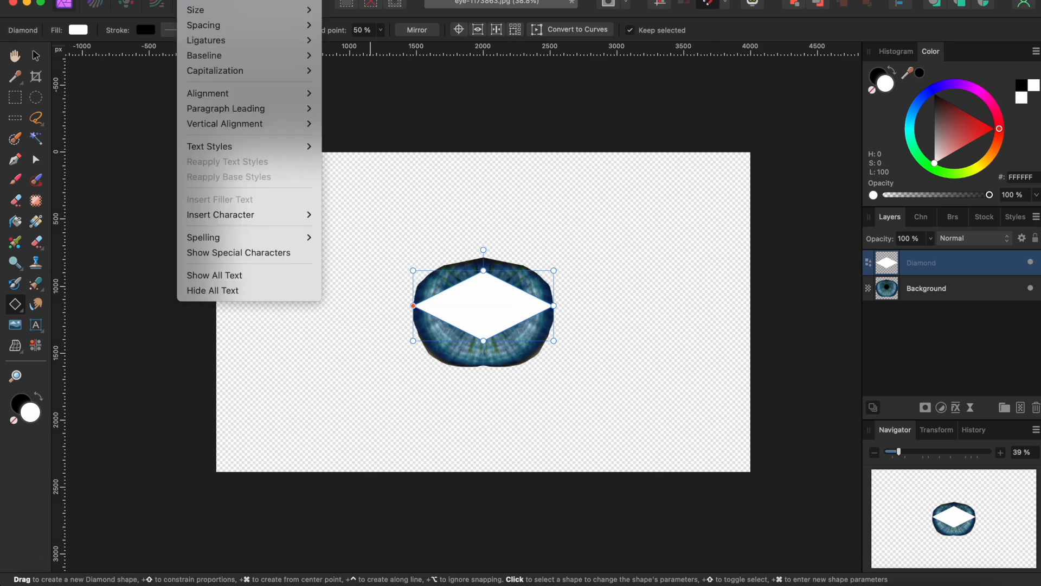
{"action": "mouse_move", "coordinate": [285, 0]}
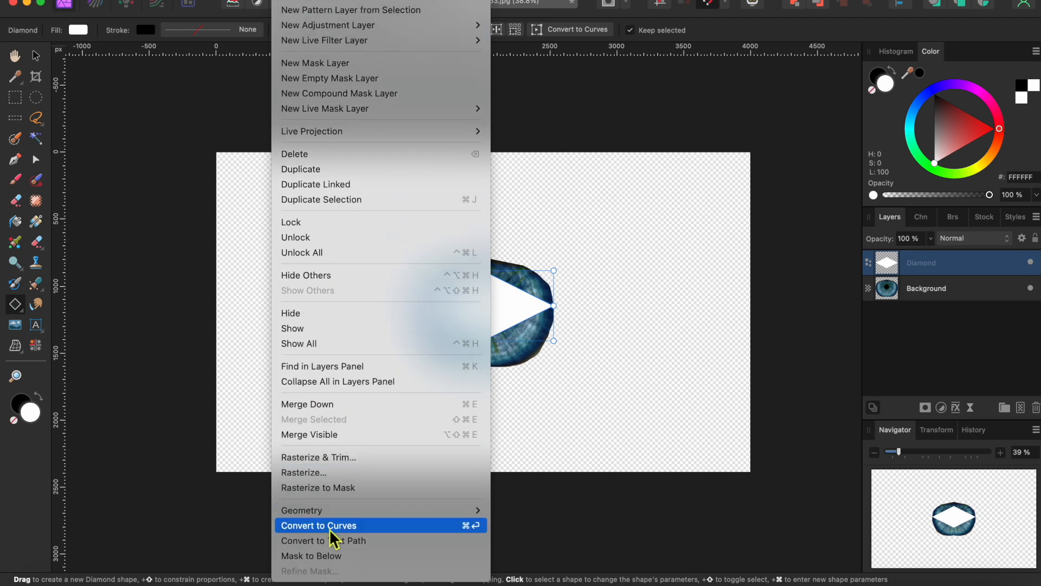
{"action": "left_click", "coordinate": [336, 524]}
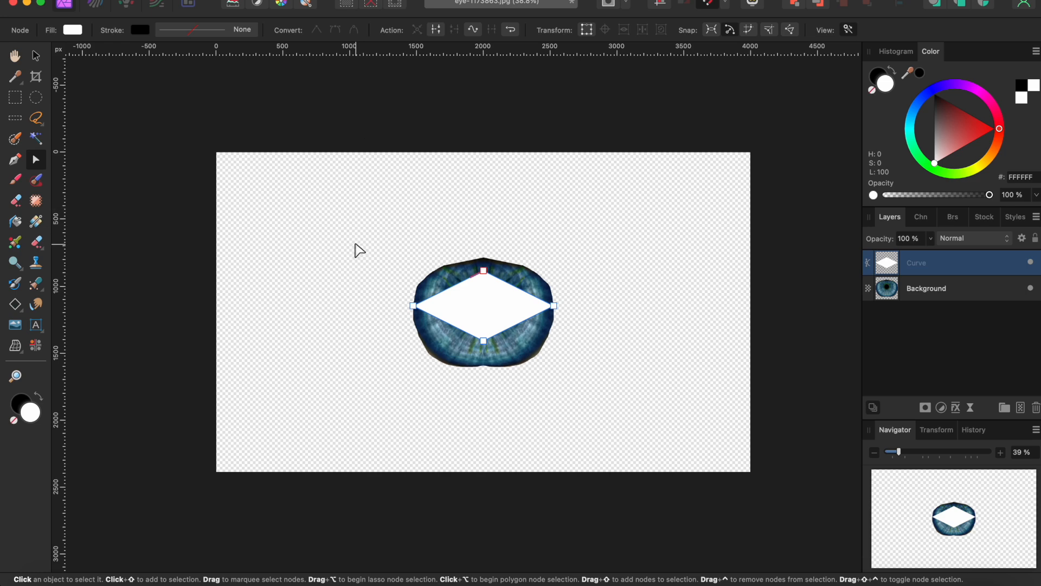
{"action": "left_click_drag", "start_coordinate": [355, 251], "coordinate": [640, 388]}
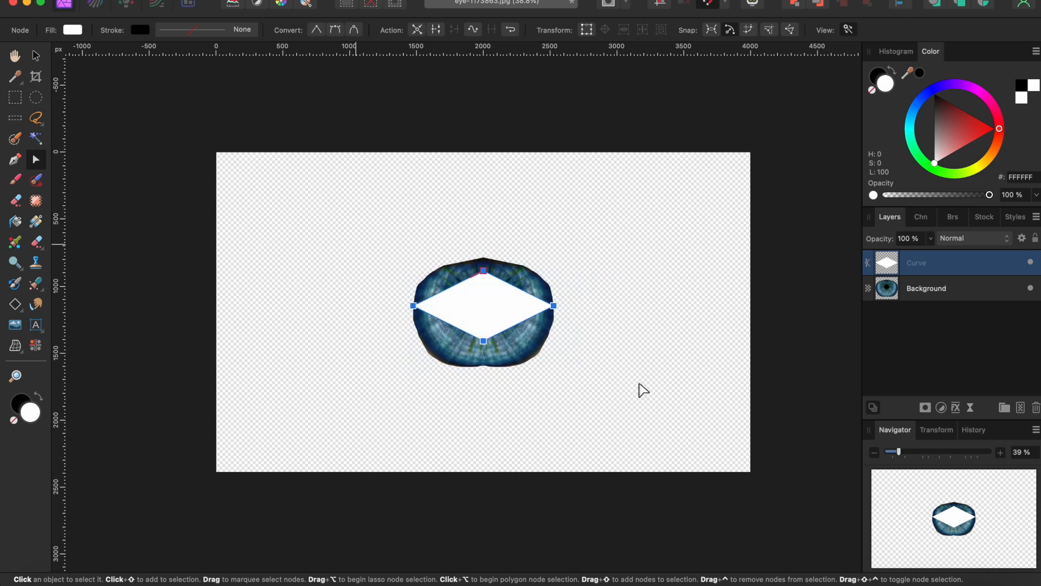
{"action": "left_click", "coordinate": [341, 33]}
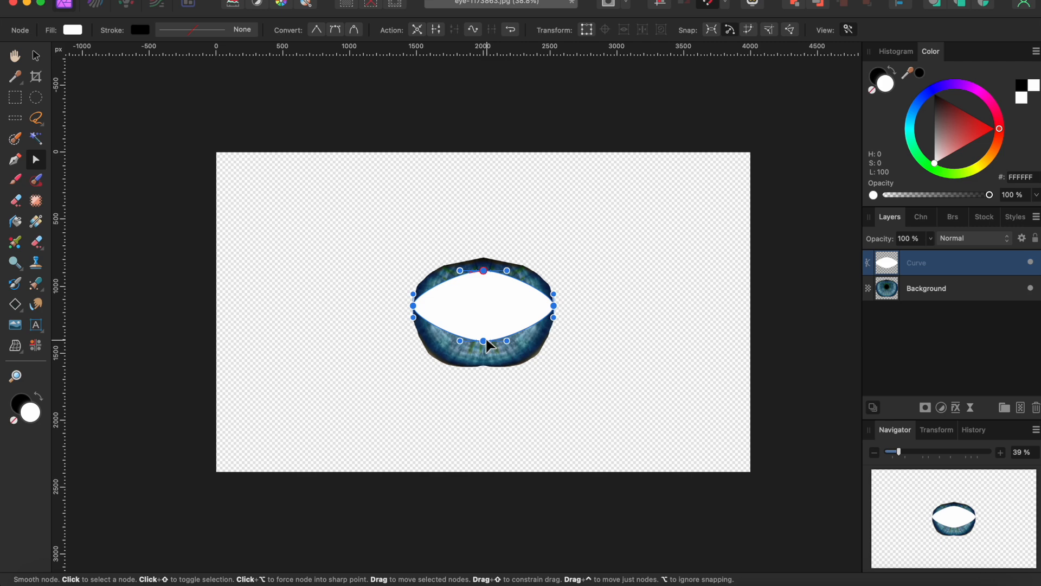
Stretch the white eye shape vertically by moving only its lower node down and its upper node up
{"action": "left_click_drag", "start_coordinate": [484, 342], "coordinate": [484, 349]}
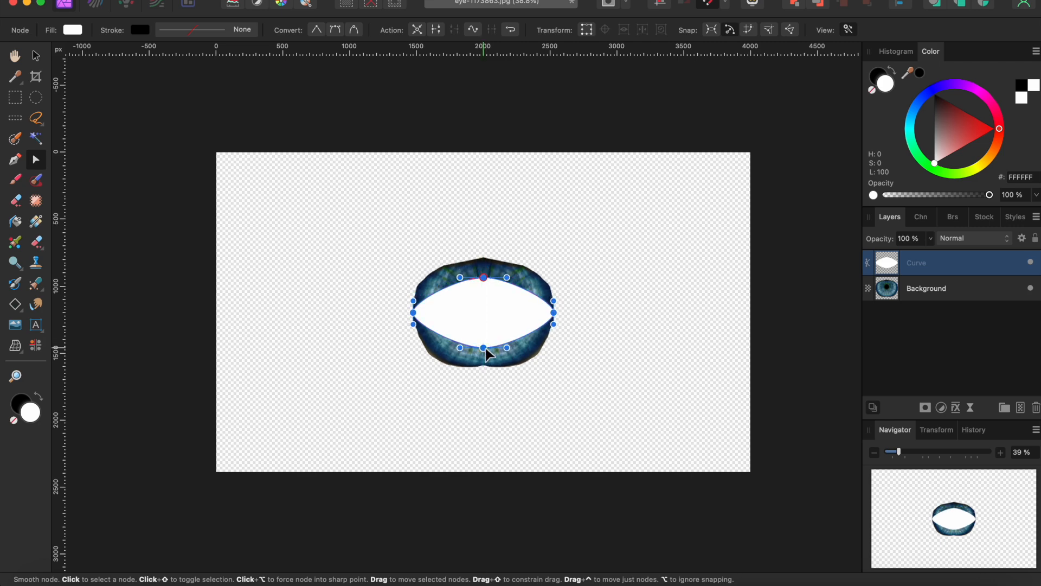
{"action": "left_click_drag", "start_coordinate": [483, 273], "coordinate": [483, 265]}
{"action": "left_click", "coordinate": [487, 308]}
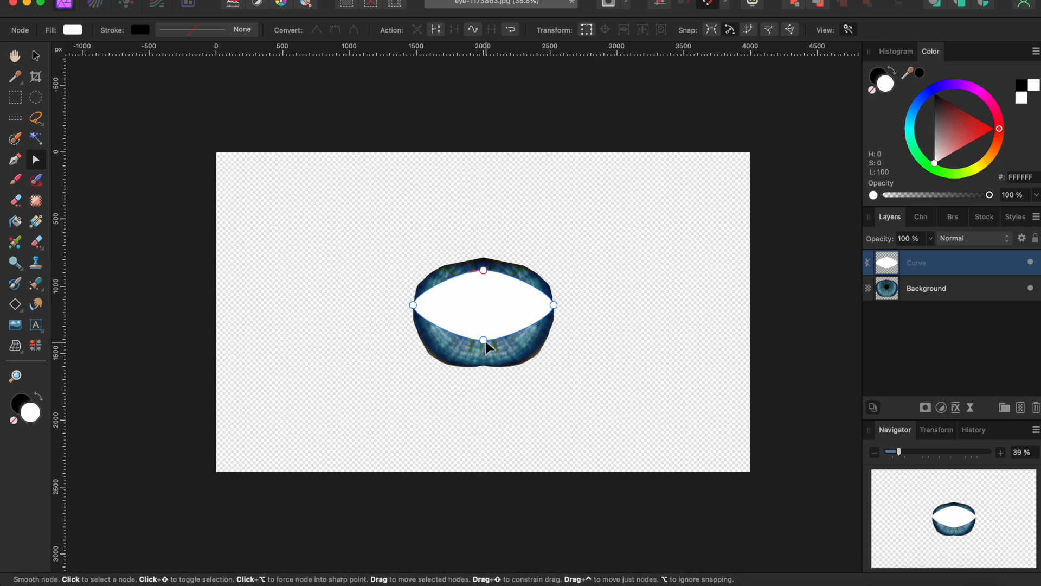
{"action": "left_click_drag", "start_coordinate": [482, 338], "coordinate": [483, 348]}
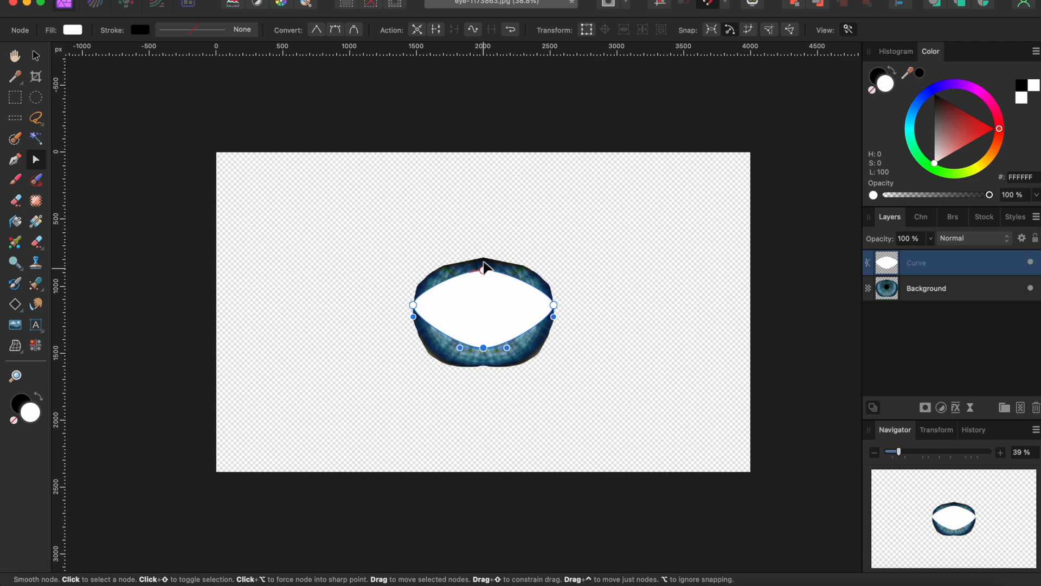
{"action": "left_click_drag", "start_coordinate": [484, 261], "coordinate": [483, 265]}
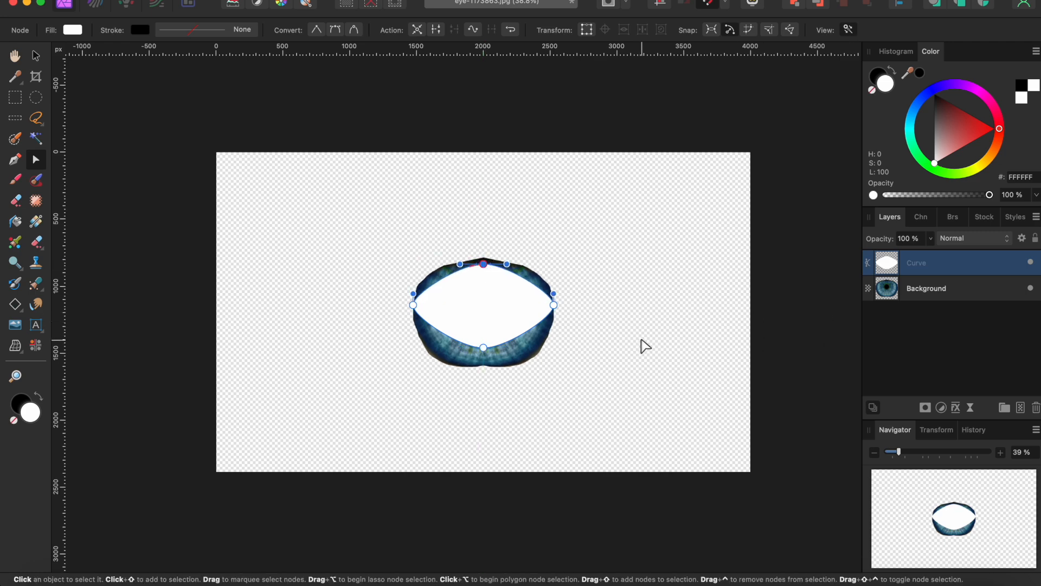
Clip the Background iris layer inside the white eye-shaped curve
{"action": "left_click", "coordinate": [840, 330]}
{"action": "left_click_drag", "start_coordinate": [940, 293], "coordinate": [953, 267]}
{"action": "key", "text": "v"}
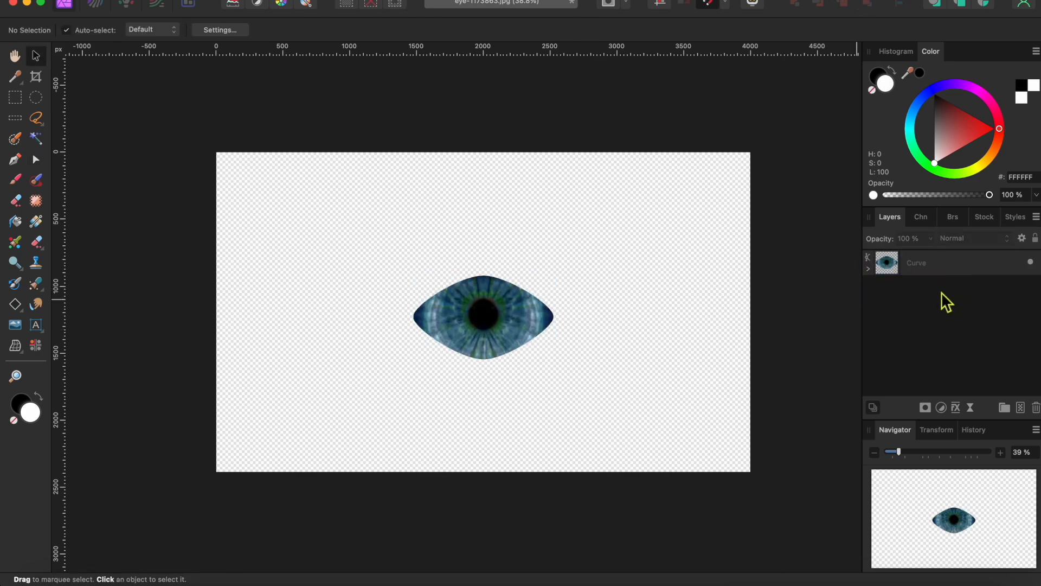
Apply a 3D layer effect with a radius of about 85.3 px to the clipped eye shape
{"action": "left_click", "coordinate": [942, 271]}
{"action": "left_click", "coordinate": [957, 408]}
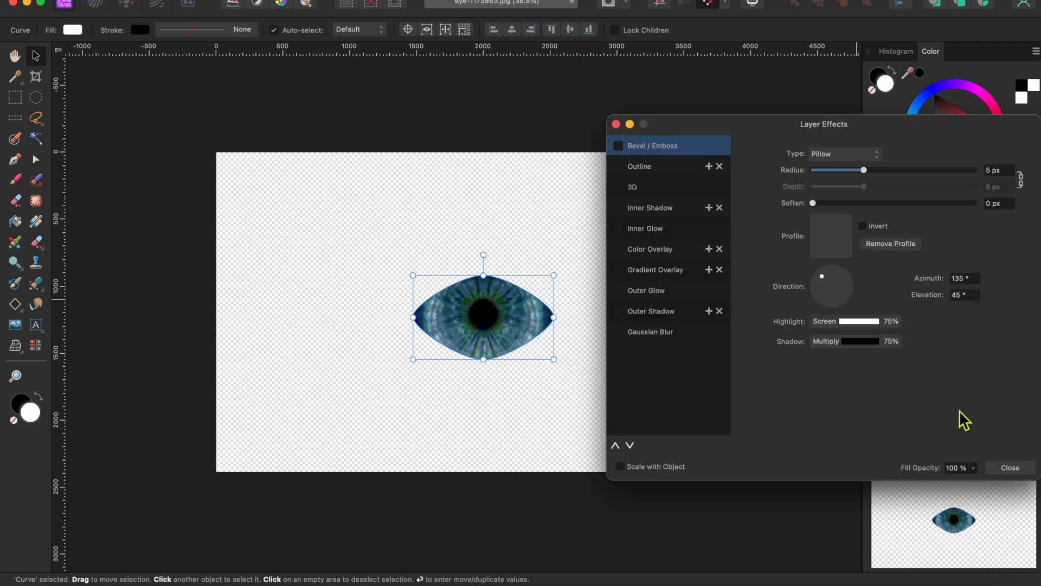
{"action": "left_click", "coordinate": [650, 187]}
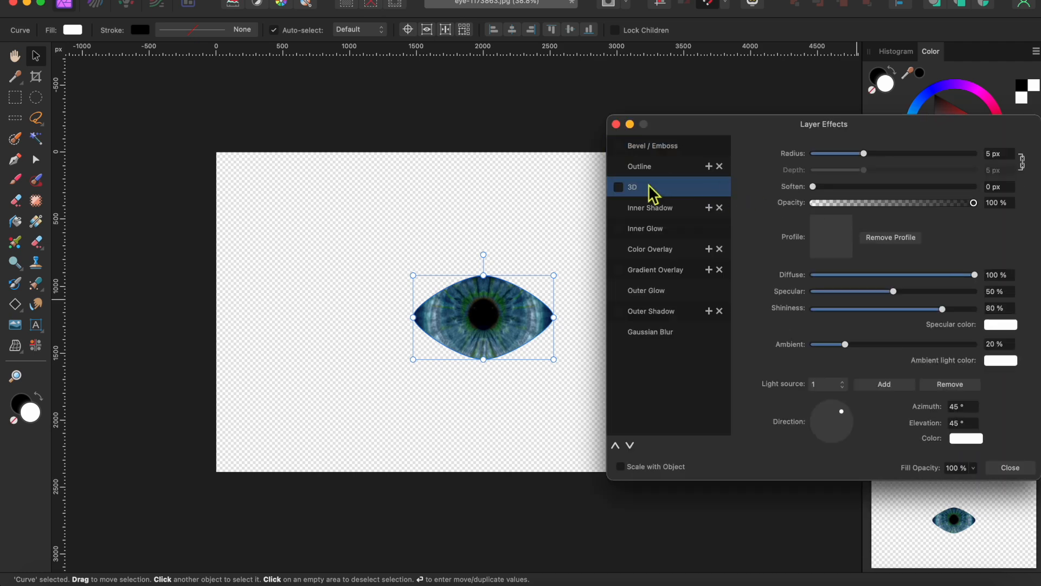
{"action": "left_click", "coordinate": [620, 187]}
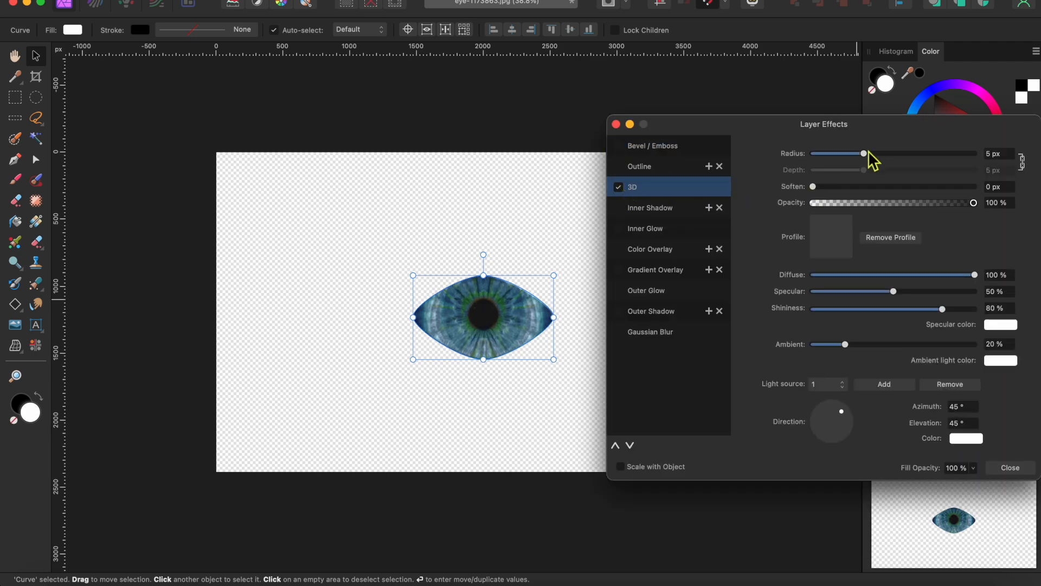
{"action": "left_click_drag", "start_coordinate": [868, 154], "coordinate": [970, 154]}
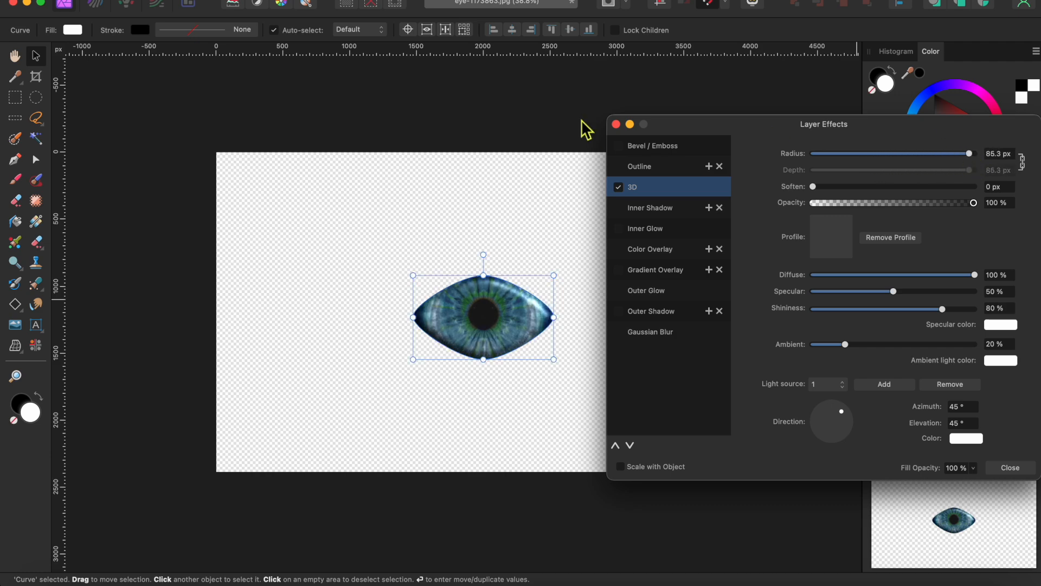
{"action": "left_click", "coordinate": [616, 125]}
Duplicate the eye shape twice, rotating each copy about 15° clockwise further than the one before
{"action": "key", "text": "super+j"}
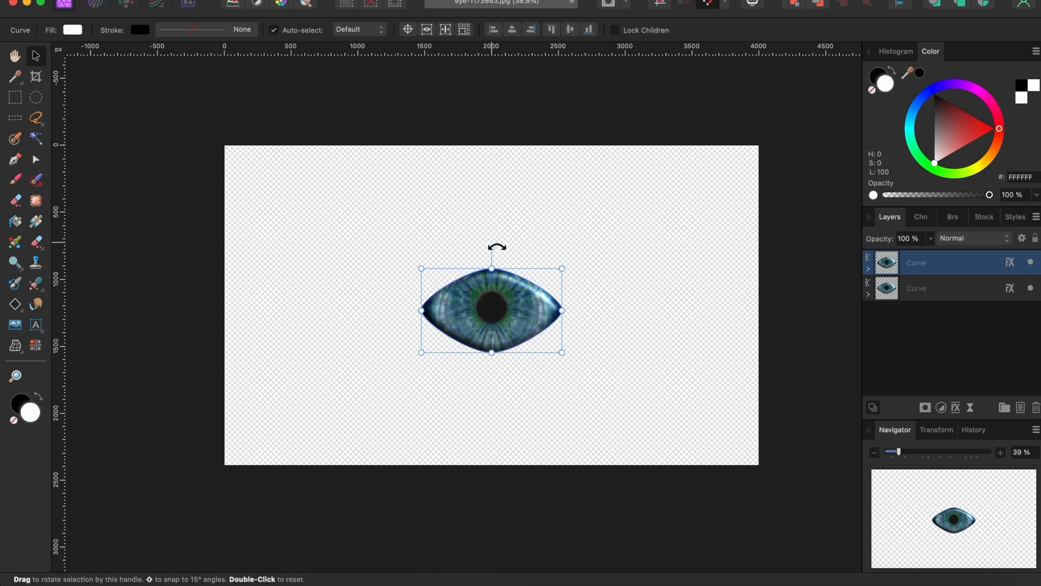
{"action": "mouse_move", "coordinate": [497, 247]}
{"action": "left_mouse_down"}
{"action": "mouse_move", "coordinate": [509, 240]}
{"action": "mouse_move", "coordinate": [508, 251]}
{"action": "left_mouse_up"}
{"action": "key", "text": "super+j"}
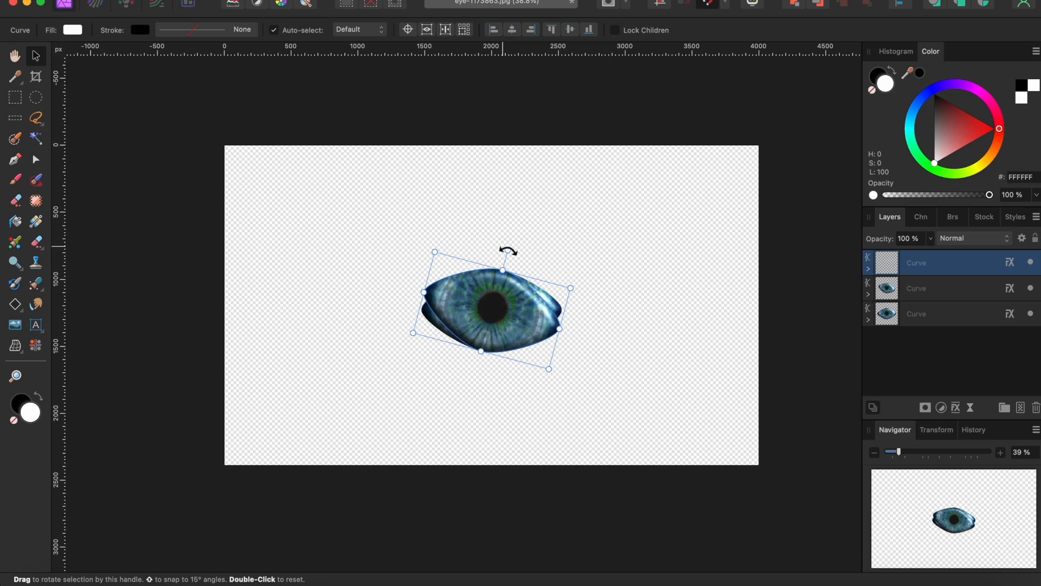
{"action": "left_click_drag", "start_coordinate": [508, 250], "coordinate": [518, 261]}
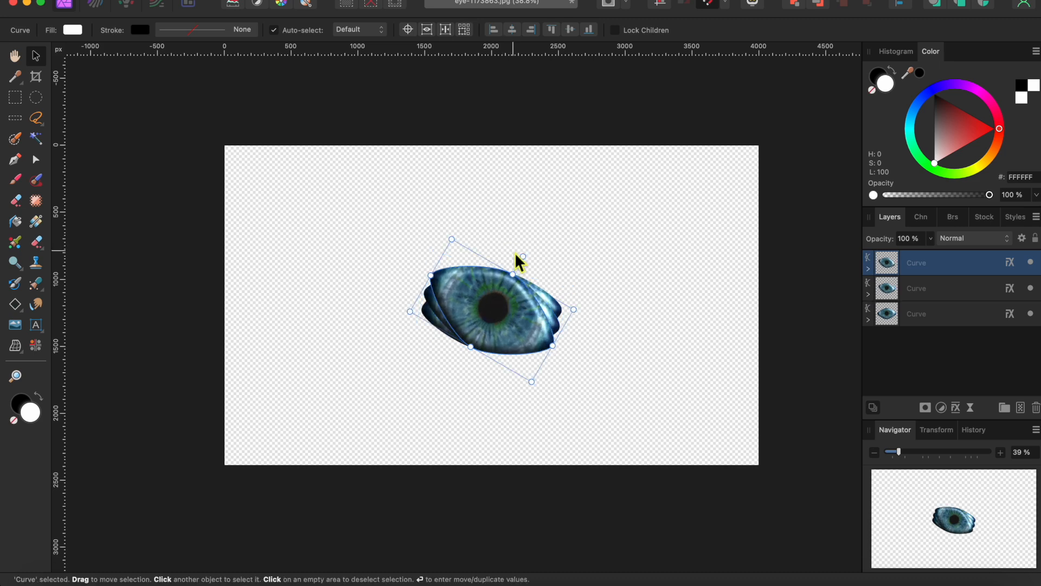
Power-duplicate the rotated eye until 13 shapes form a full scalloped circle, and deselect
{"action": "key", "text": "super+j"}
{"action": "key", "text": "super+j"}
{"action": "key", "text": "super+j"}
{"action": "key", "text": "super+j"}
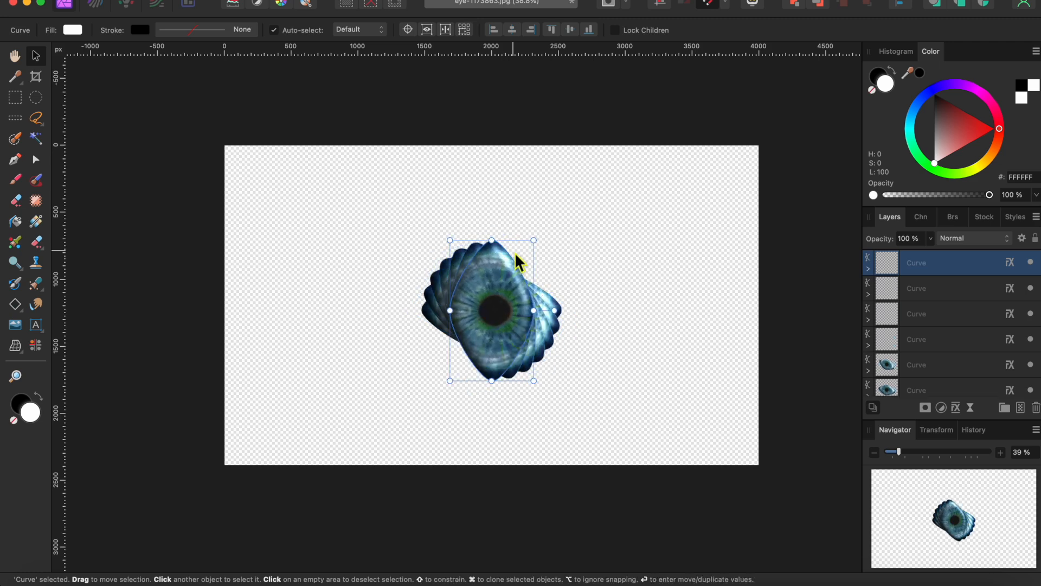
{"action": "key", "text": "super+j"}
{"action": "key", "text": "super+j"}
{"action": "key", "text": "super+j"}
{"action": "key", "text": "super+j"}
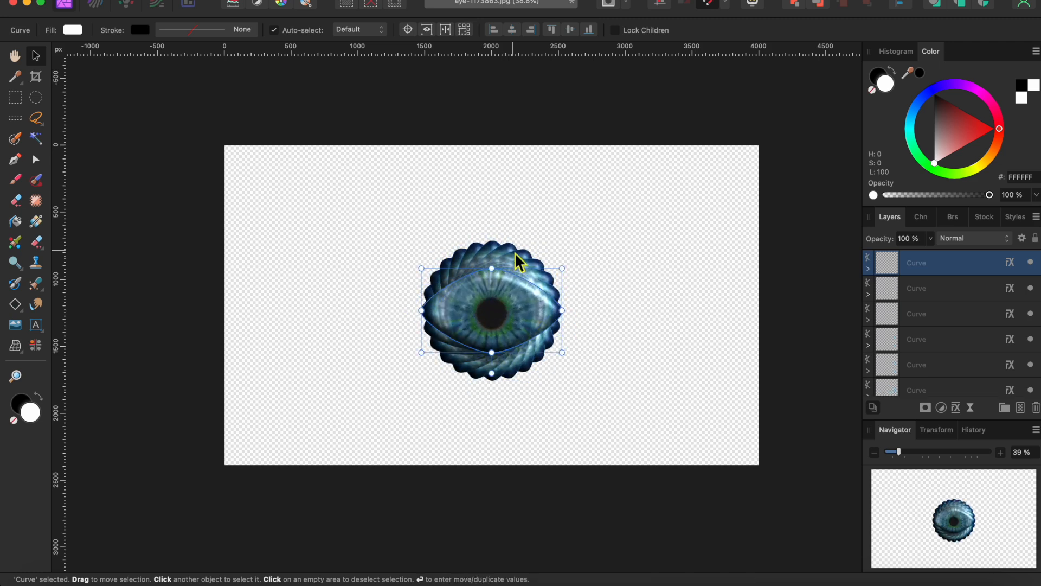
{"action": "left_click", "coordinate": [634, 284]}
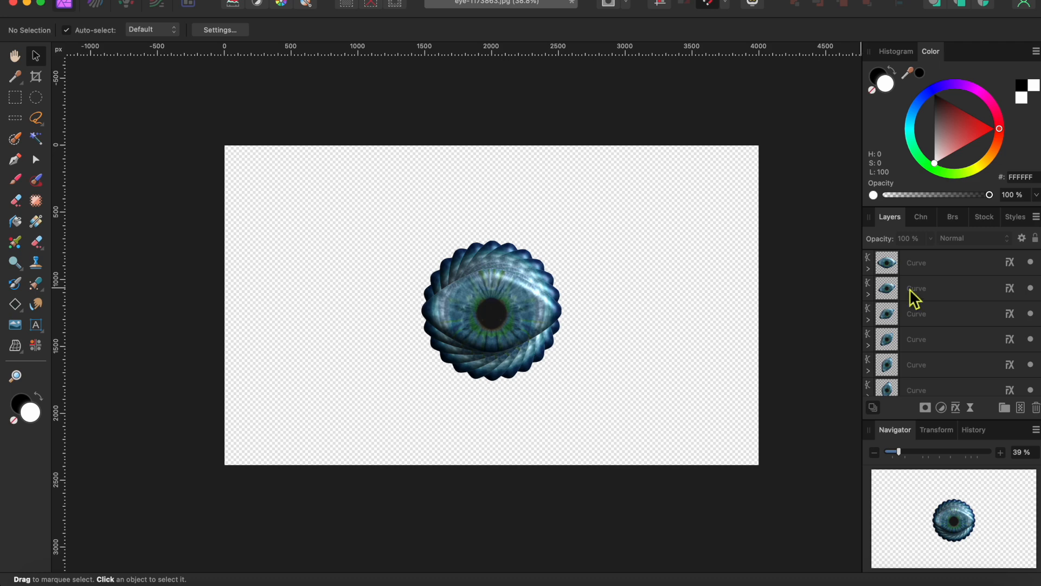
Select all 13 eye curve layers and group them
{"action": "left_click", "coordinate": [942, 271]}
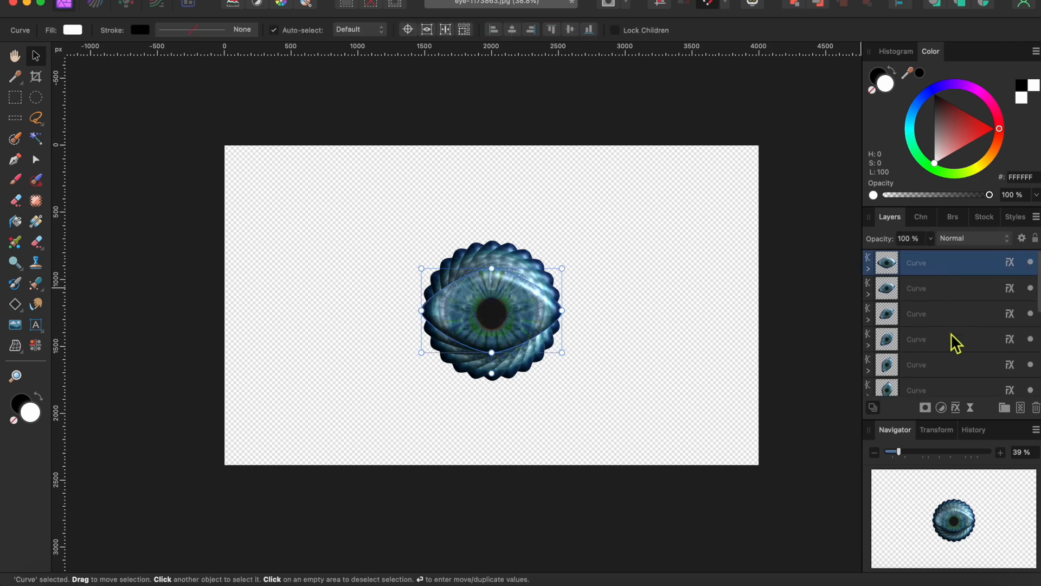
{"action": "scroll", "coordinate": [953, 342], "scroll_direction": "down", "scroll_amount": 2}
{"action": "scroll", "coordinate": [953, 341], "scroll_direction": "down", "scroll_amount": 2}
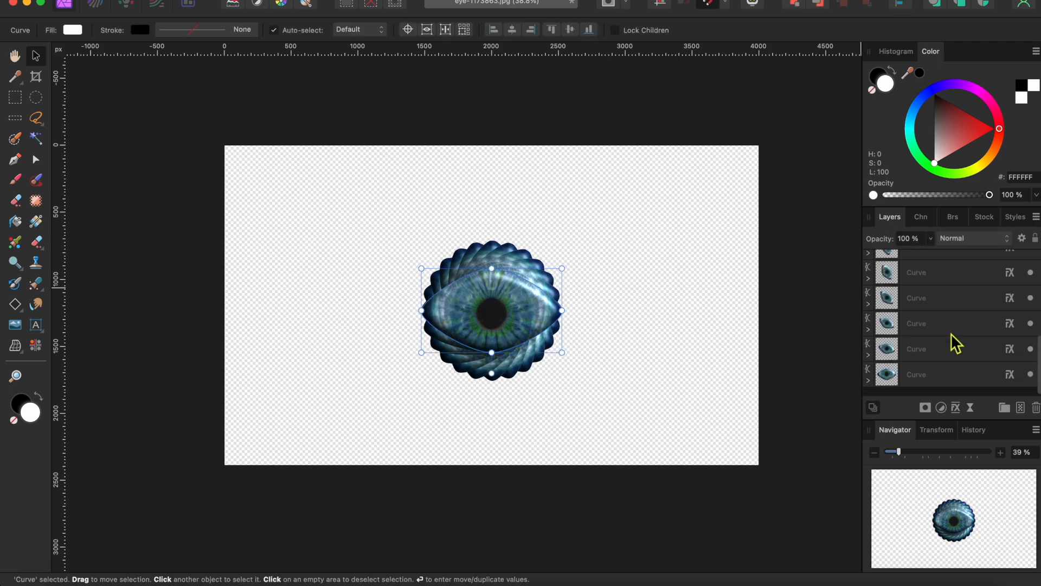
{"action": "left_click", "coordinate": [935, 384], "text": "shift"}
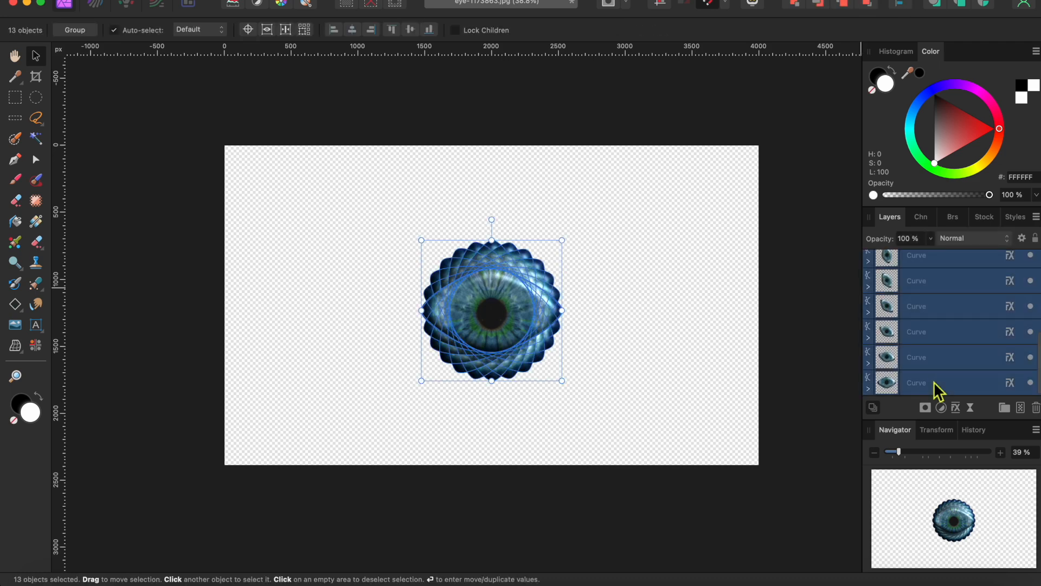
{"action": "right_click", "coordinate": [947, 345]}
{"action": "left_click", "coordinate": [938, 546]}
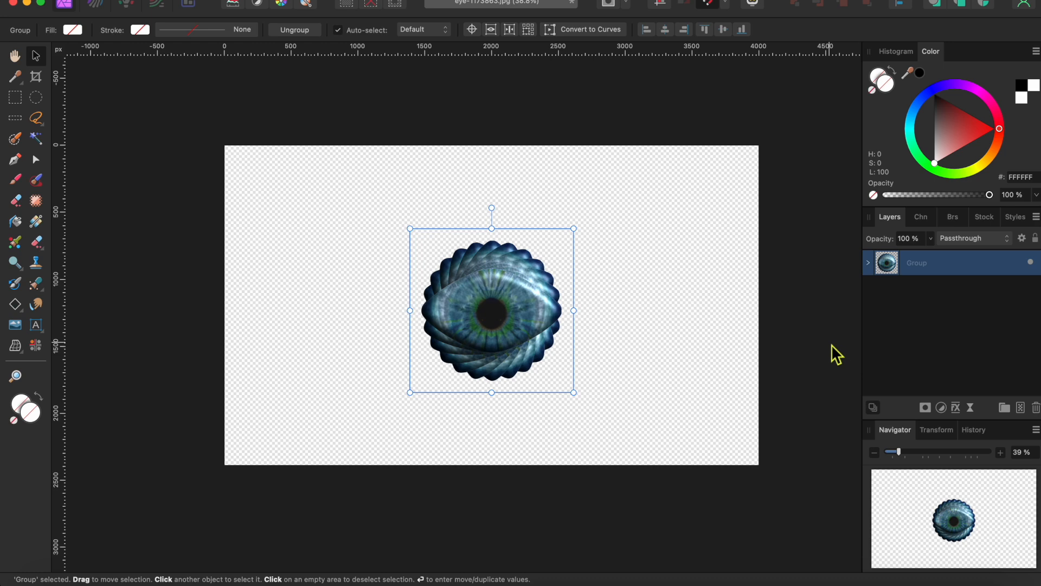
Rasterize the group of eye shapes into a single pixel layer
{"action": "right_click", "coordinate": [969, 274]}
{"action": "scroll", "coordinate": [911, 455], "scroll_direction": "down", "scroll_amount": 3}
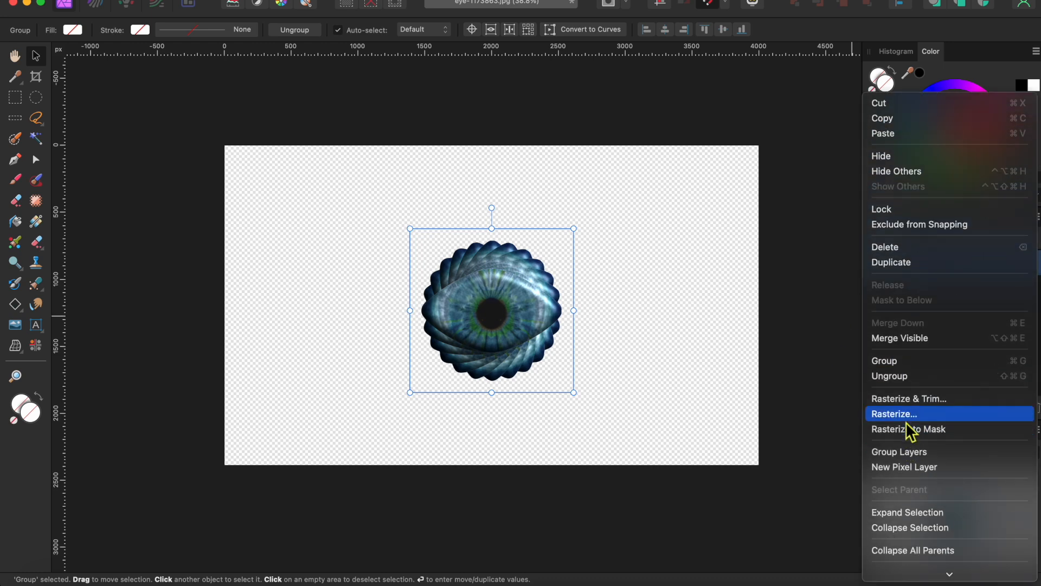
{"action": "left_click", "coordinate": [910, 418]}
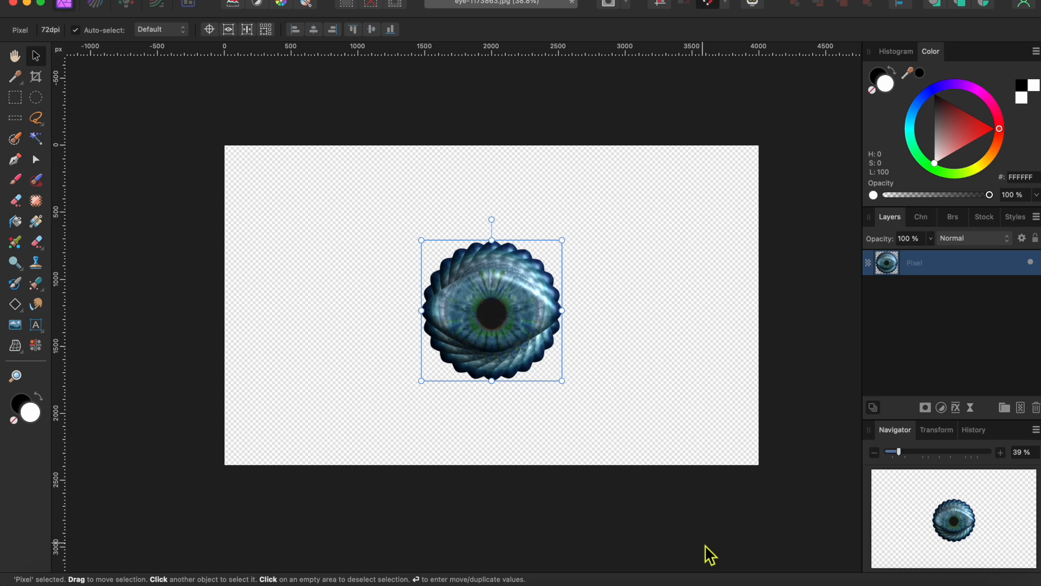
Duplicate the scalloped eye layer, rotate the copy about 15° clockwise, enlarge it slightly from its centre and send it behind the original
{"action": "key", "text": "super+j"}
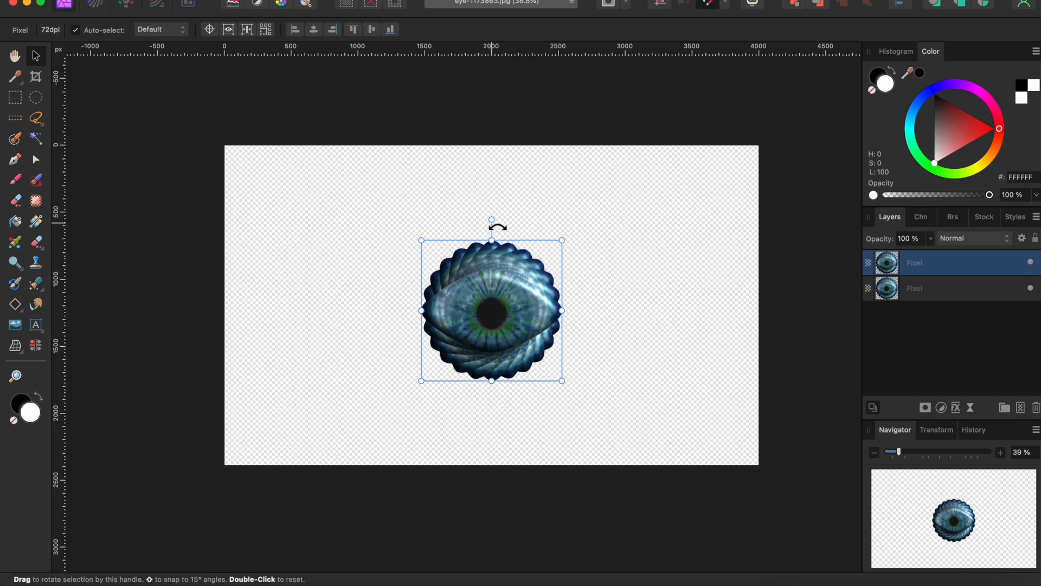
{"action": "left_click_drag", "start_coordinate": [499, 225], "coordinate": [511, 238]}
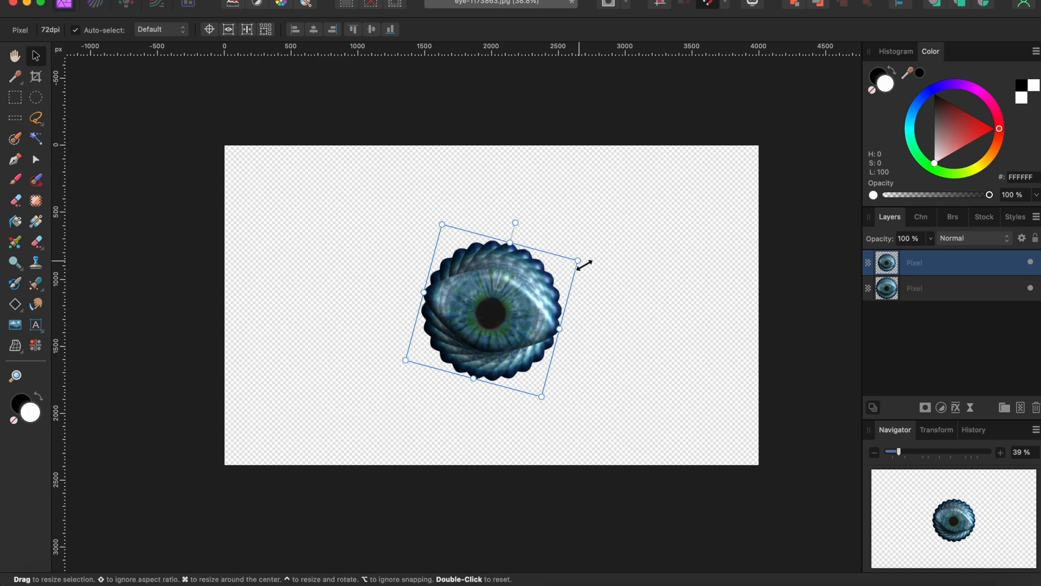
{"action": "left_click_drag", "start_coordinate": [585, 264], "coordinate": [598, 257]}
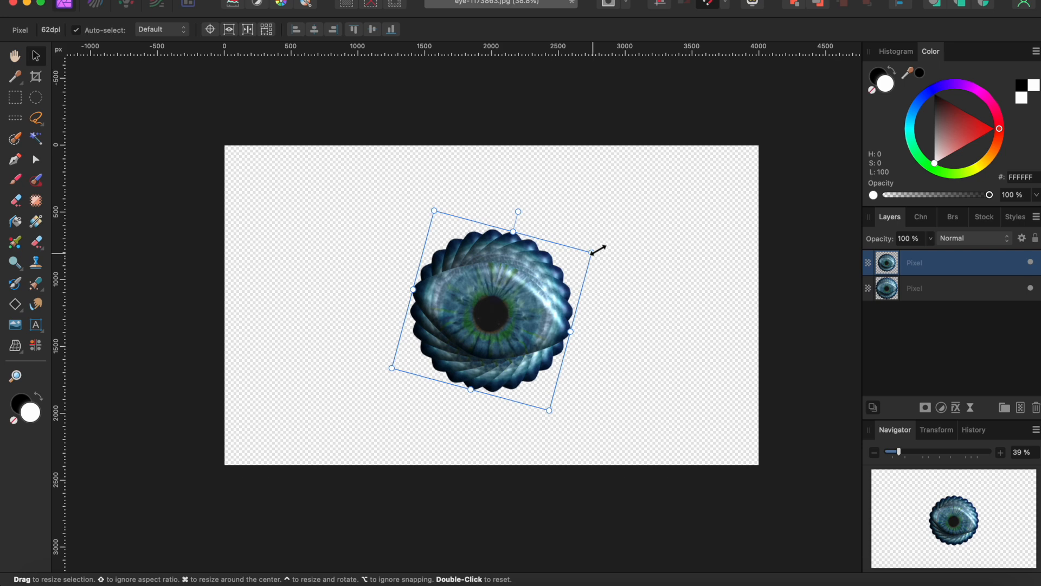
{"action": "left_click", "coordinate": [803, 11]}
Power-duplicate the enlarged, rotated eye layer repeatedly, sending each larger copy behind the others until the spiral spreads across the canvas
{"action": "key", "text": "super+j"}
{"action": "key", "text": "super+j"}
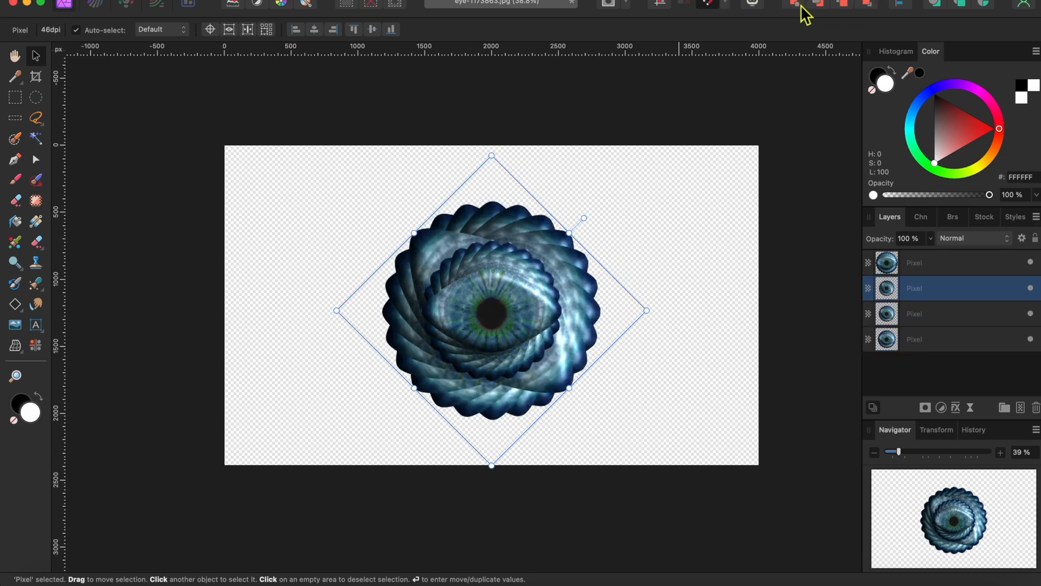
{"action": "left_click", "coordinate": [797, 4]}
{"action": "key", "text": "super+j"}
{"action": "left_click", "coordinate": [797, 4]}
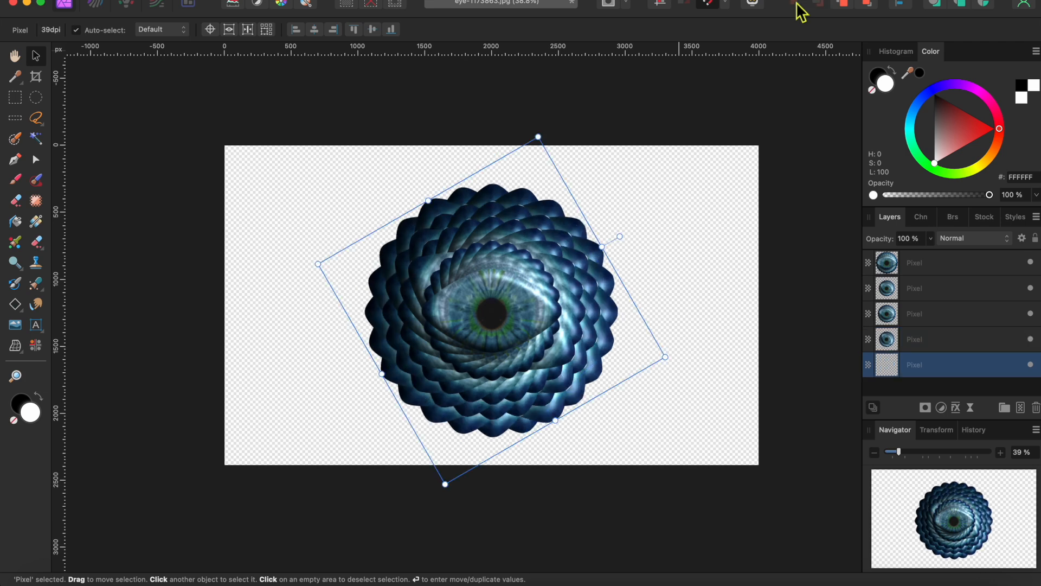
{"action": "key", "text": "super+j"}
{"action": "left_click", "coordinate": [797, 4]}
{"action": "key", "text": "super+j"}
{"action": "left_click", "coordinate": [797, 4]}
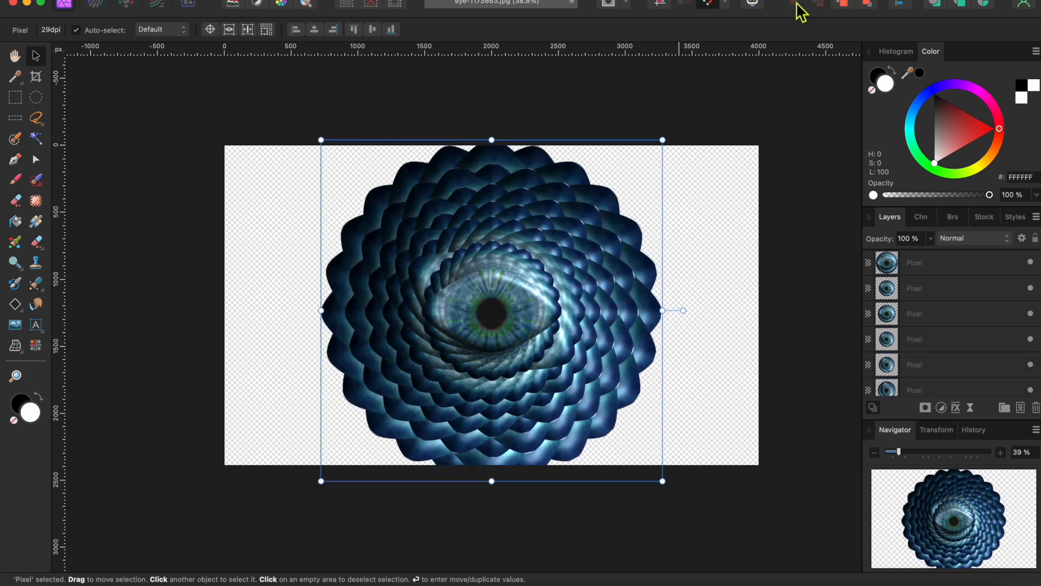
{"action": "key", "text": "super+j"}
{"action": "left_click", "coordinate": [797, 4]}
{"action": "key", "text": "super+j"}
{"action": "left_click", "coordinate": [797, 4]}
{"action": "key", "text": "super+j"}
{"action": "left_click", "coordinate": [797, 4]}
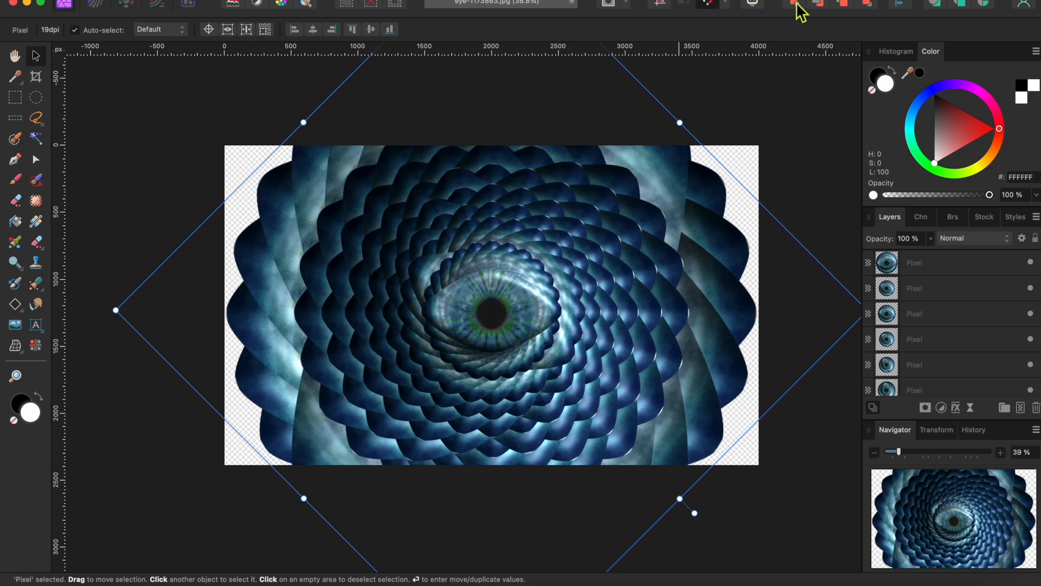